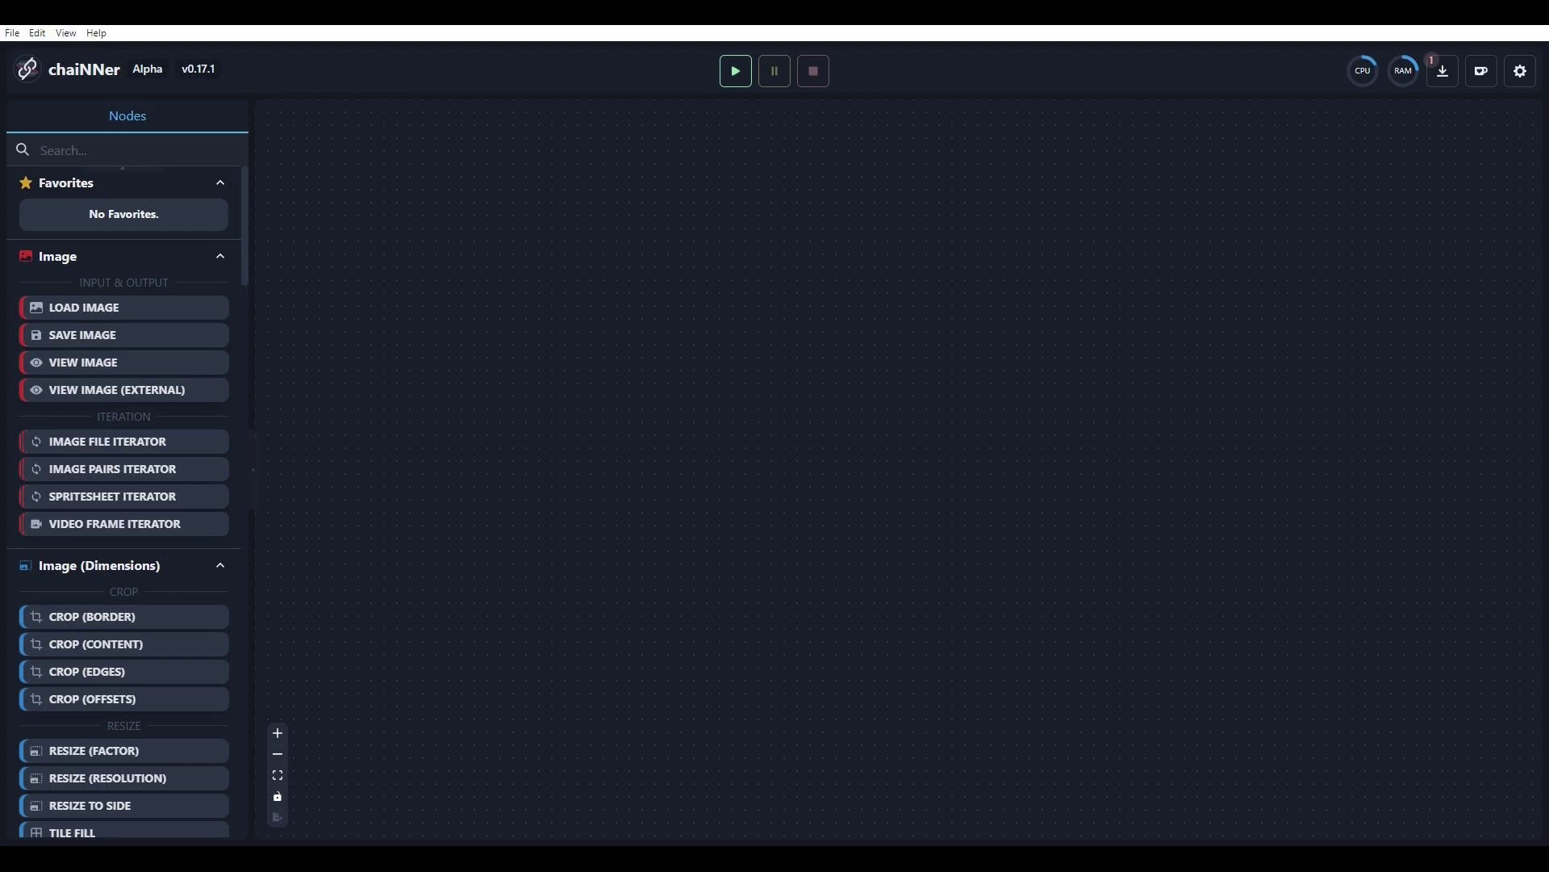
- Add Load Image, Save Image and View Image nodes to the empty canvas, with the load node apart from the other two
drag(84, 307, 423, 223)
drag(83, 334, 1235, 578)
drag(84, 362, 1231, 174)
- Add the PyTorch Load Model and Upscale Image nodes between the image loading node and the output nodes
scroll(125, 485, down, 7)
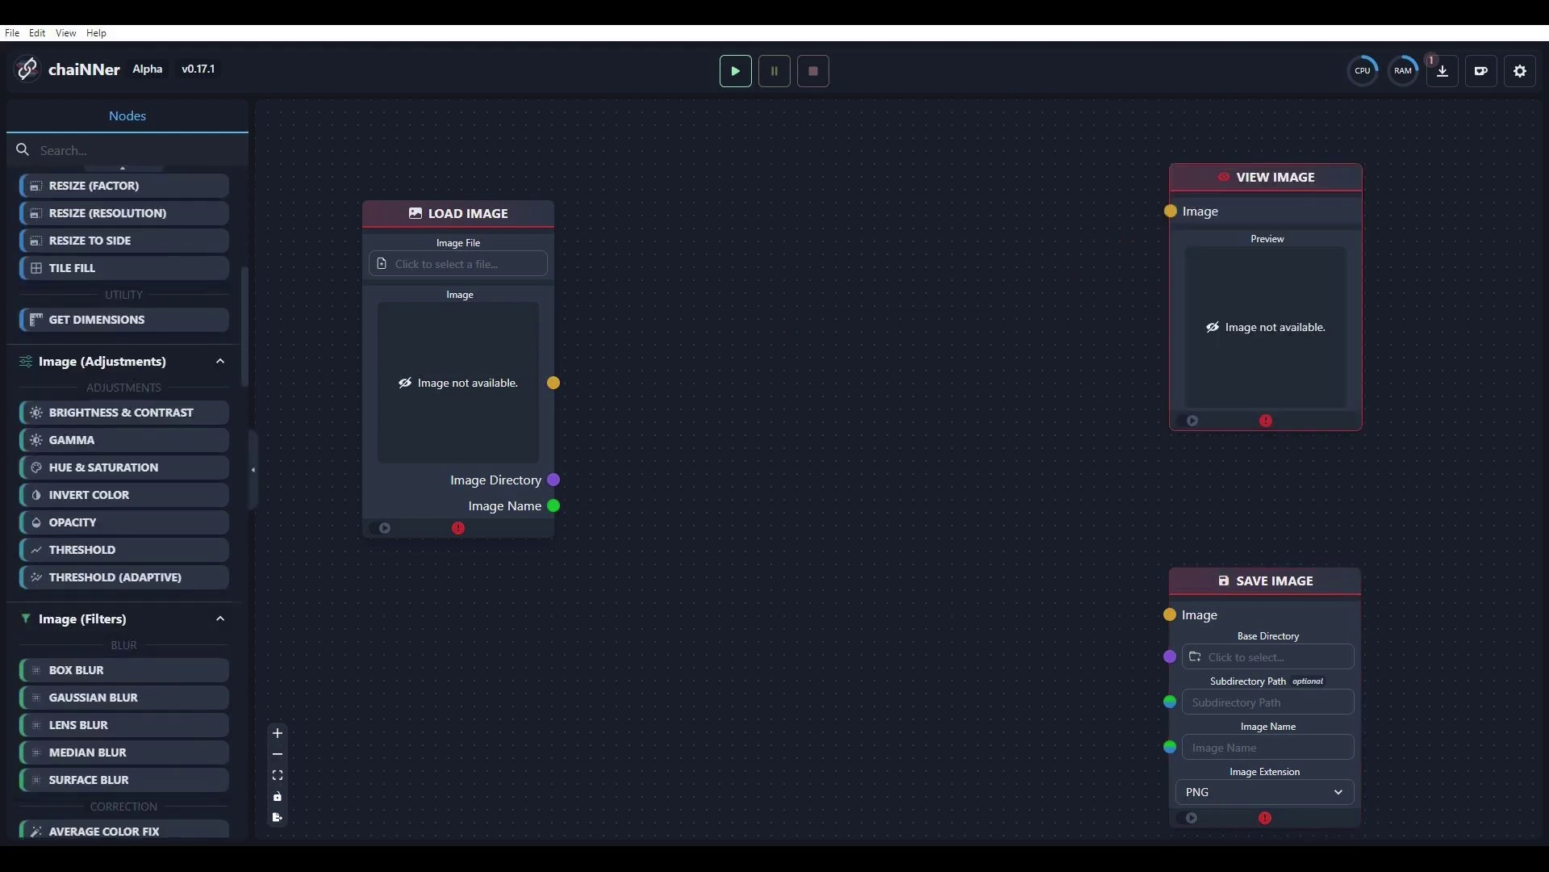
scroll(125, 484, down, 10)
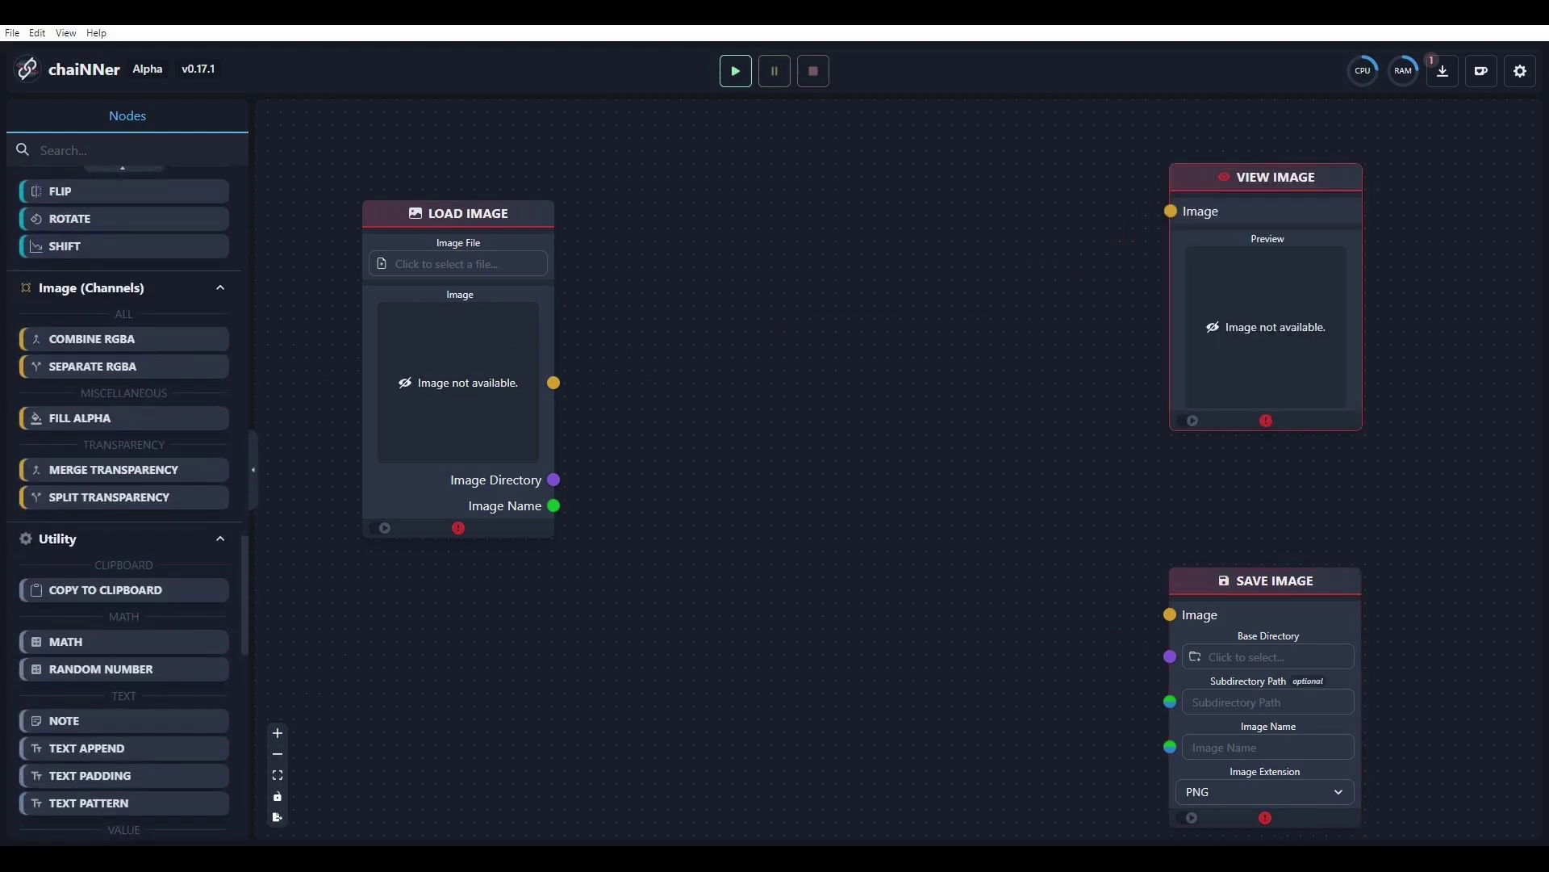
scroll(125, 484, down, 7)
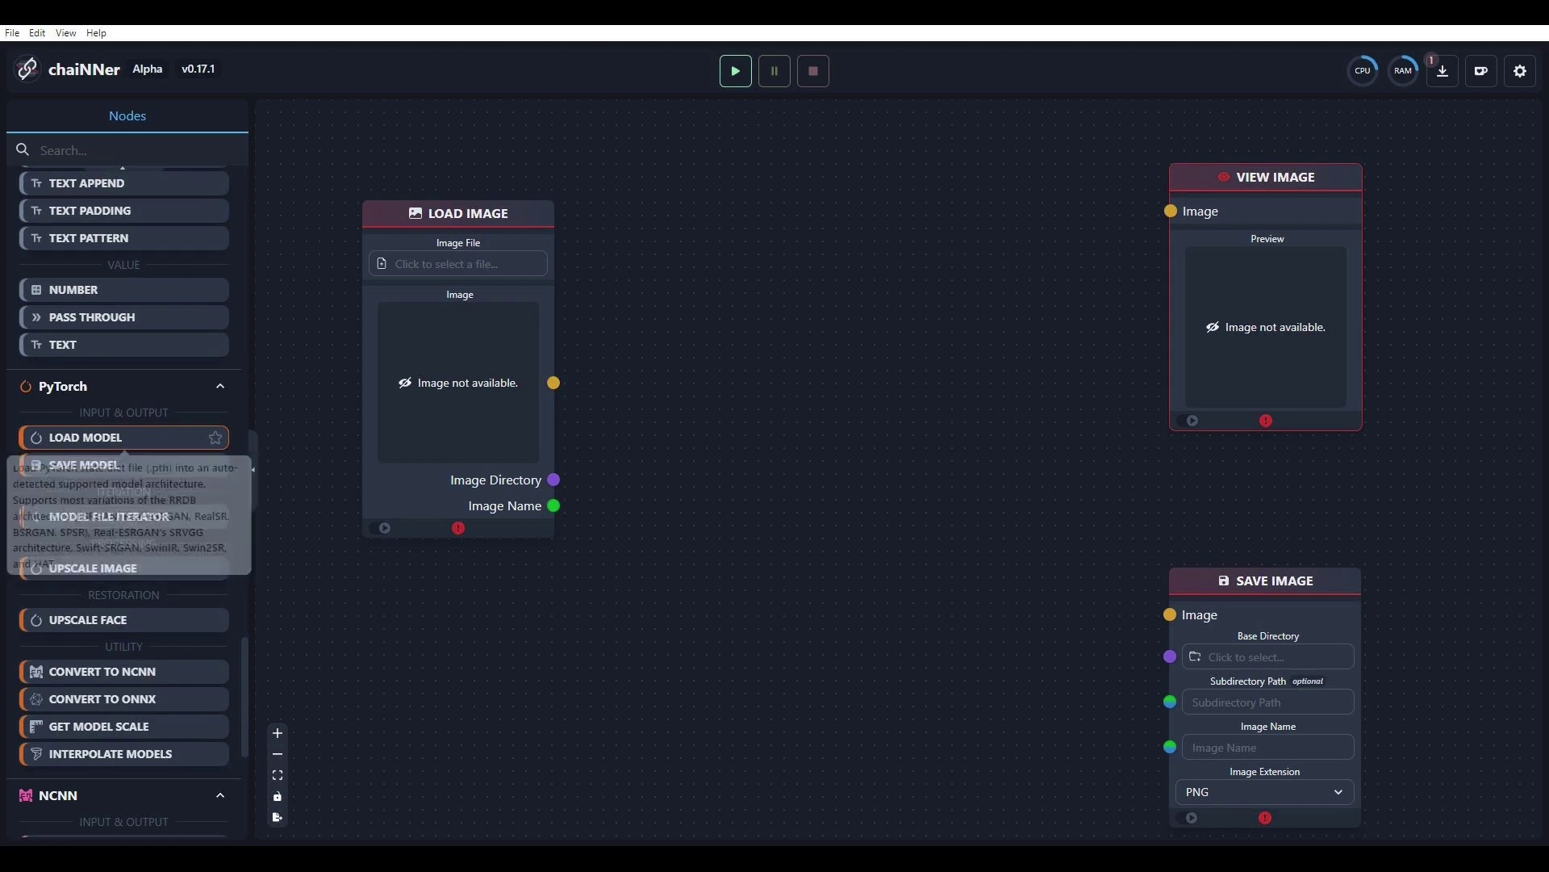
drag(121, 436, 707, 214)
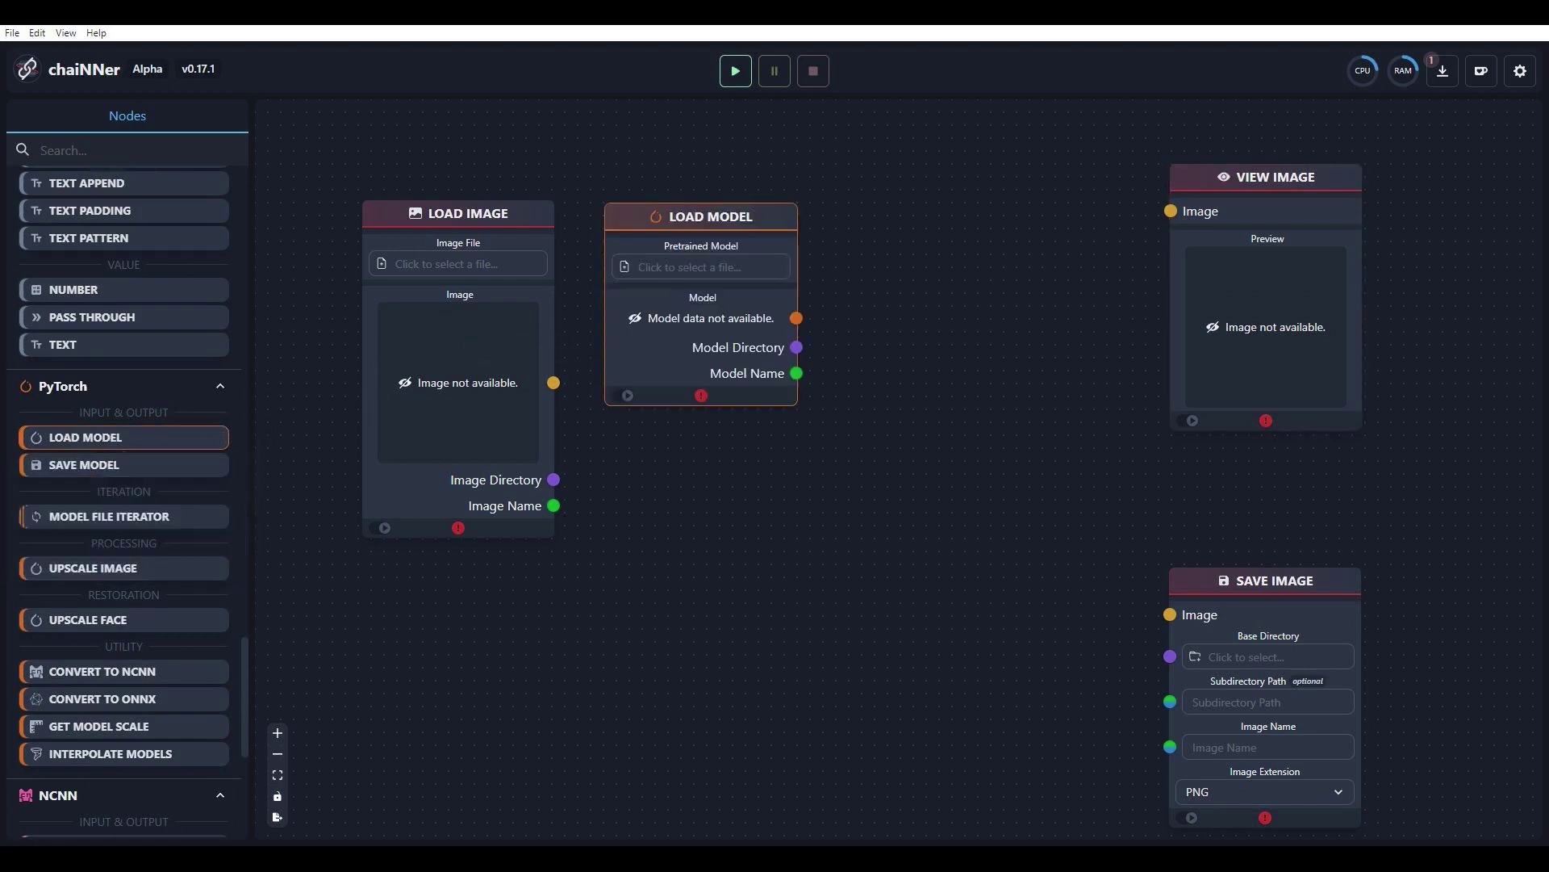
drag(121, 568, 966, 457)
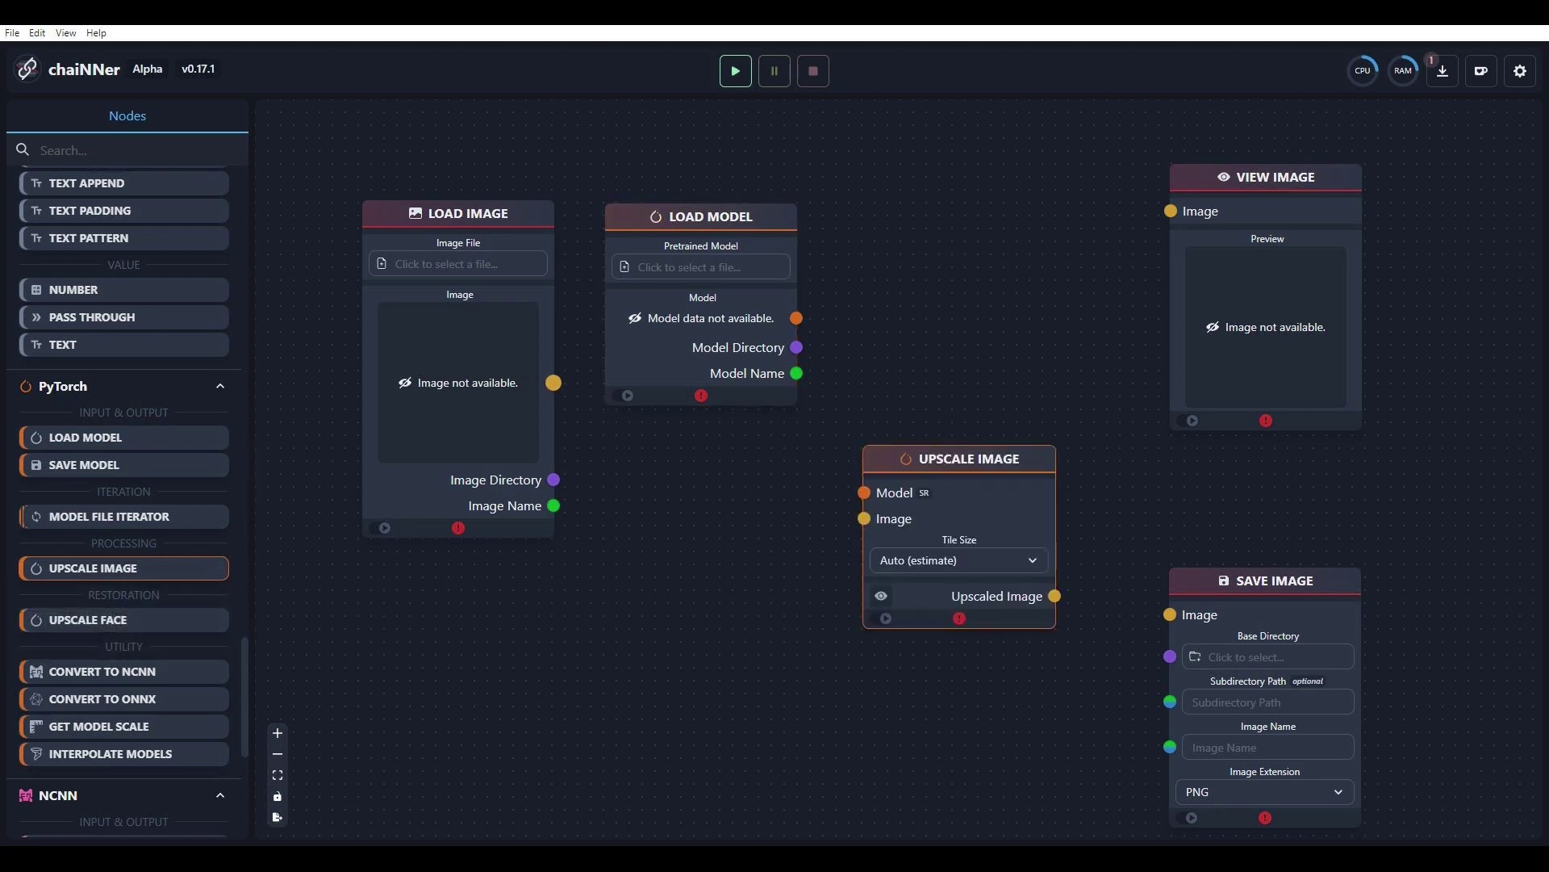
- Wire the loaded image into Upscale Image, the upscaled output into Save Image and View Image, and the source image name into Save Image's name
drag(554, 382, 864, 518)
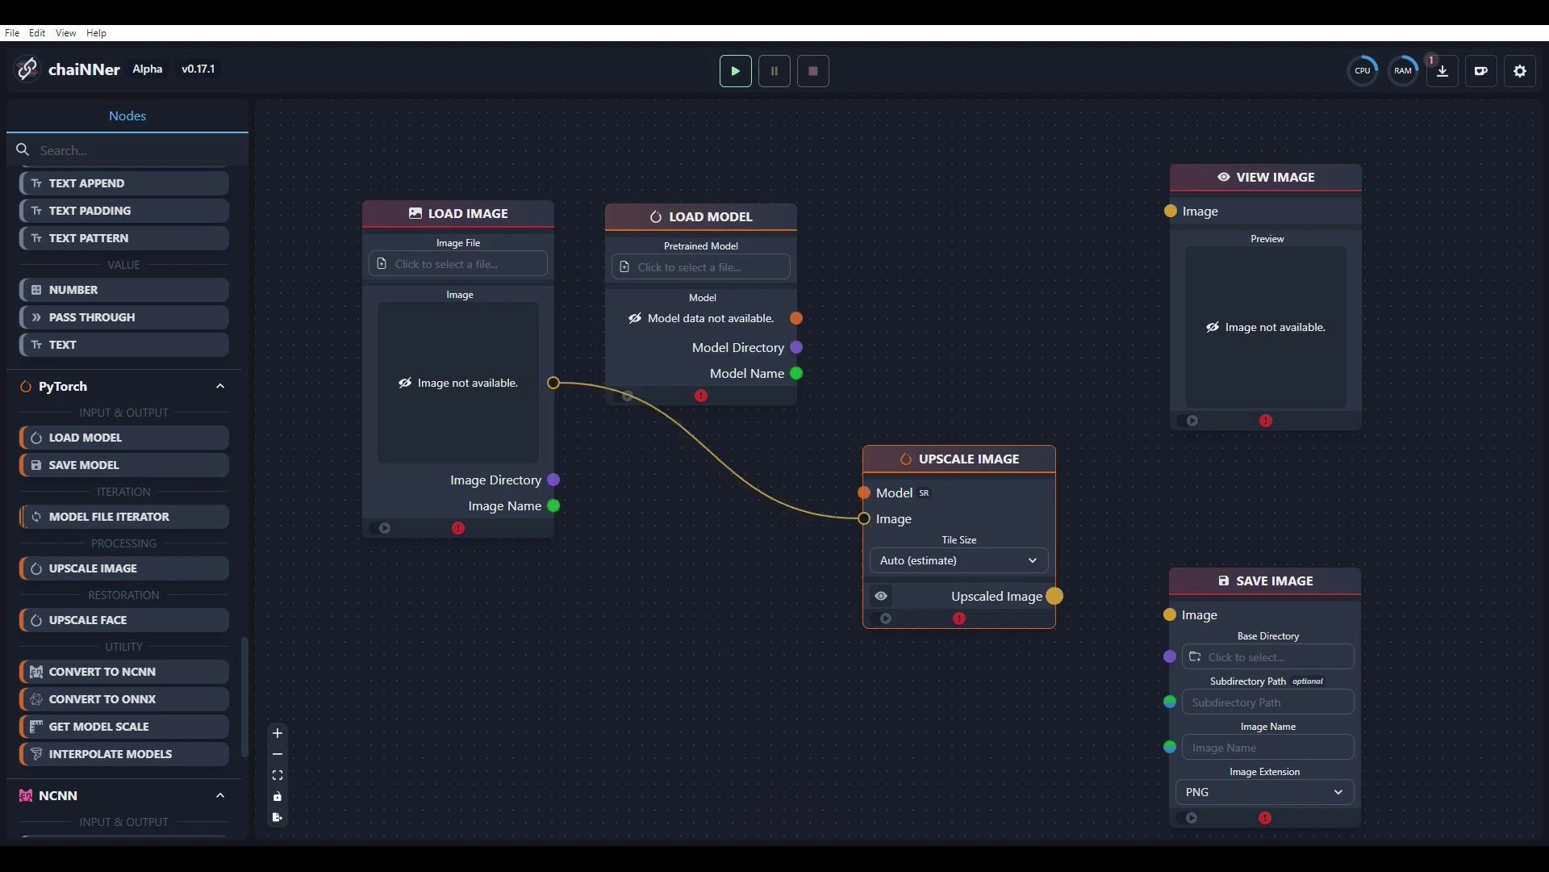
drag(1055, 596, 1170, 614)
drag(1055, 596, 1170, 210)
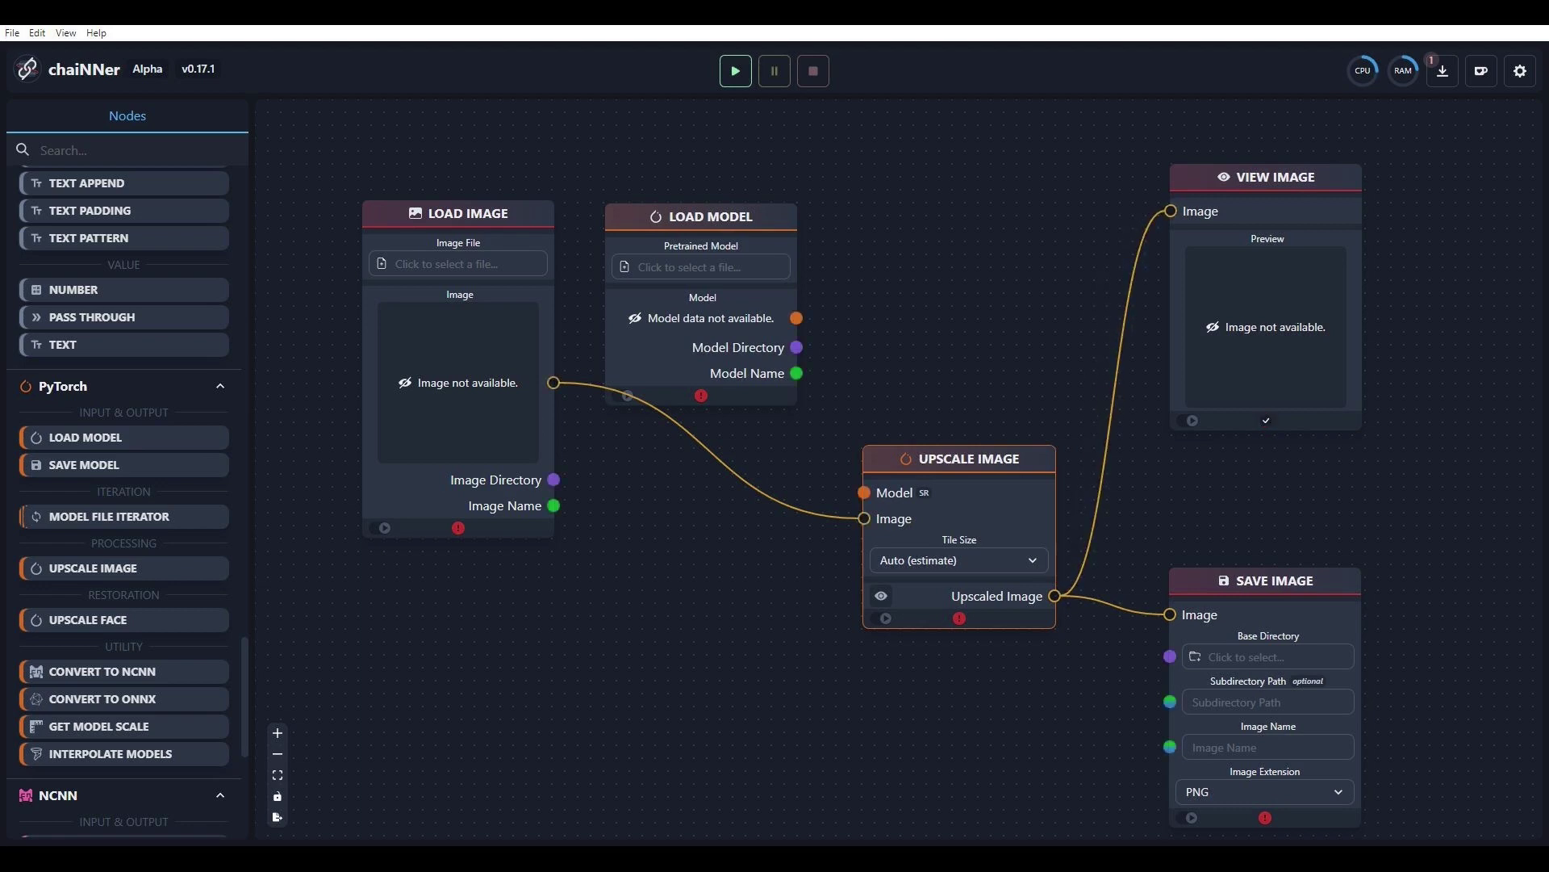
drag(701, 216, 726, 193)
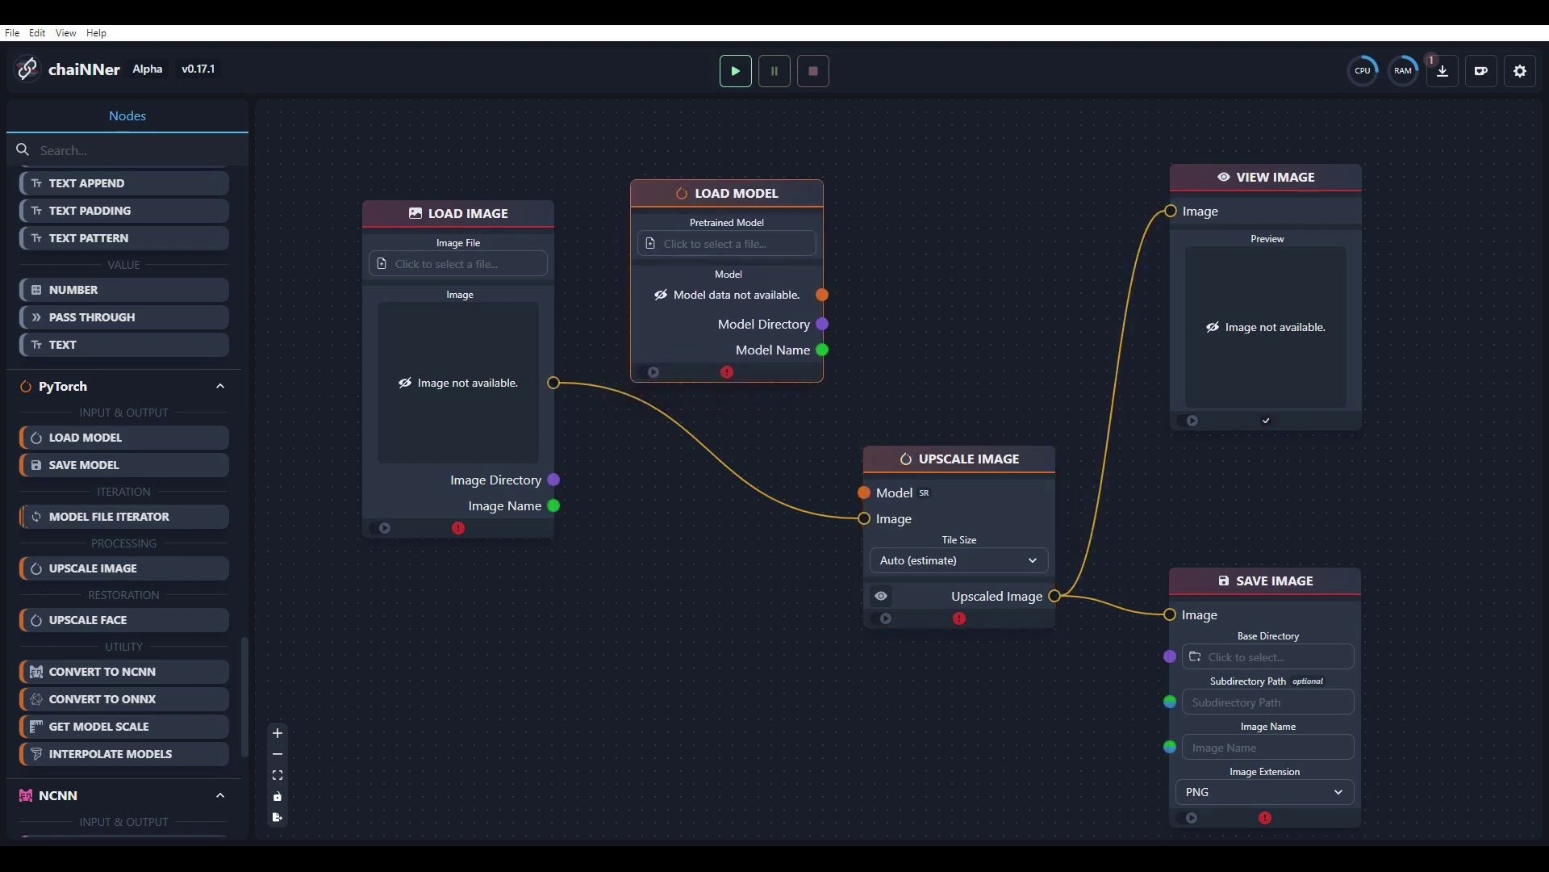
drag(553, 505, 1169, 746)
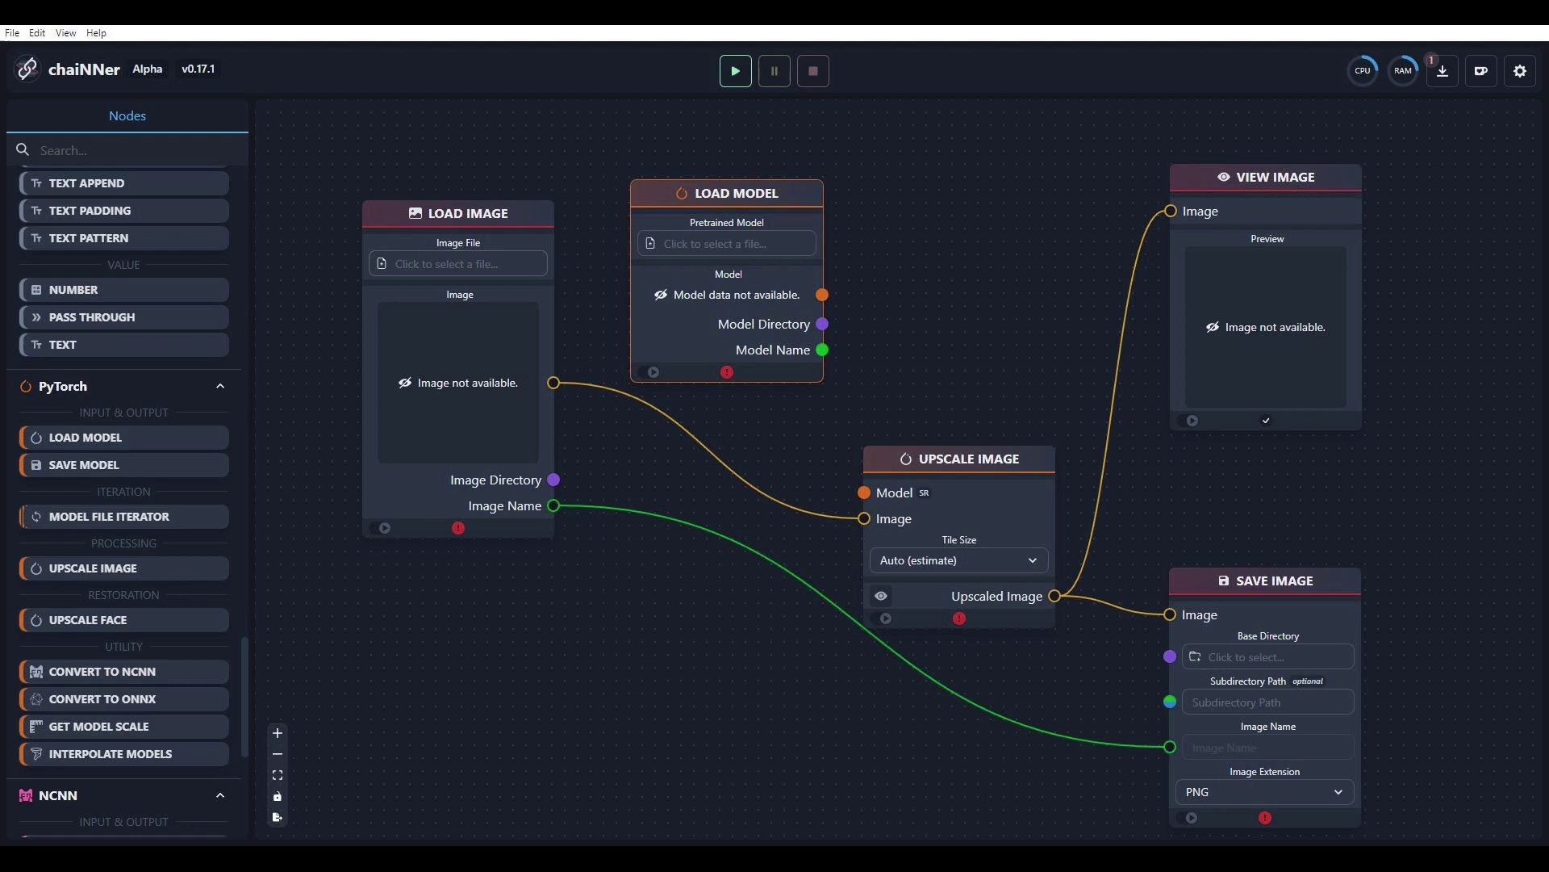
- Load demo512px.png into the Load Image node and set Save Image's base directory to K:\CHAINNER\00demo
click(458, 264)
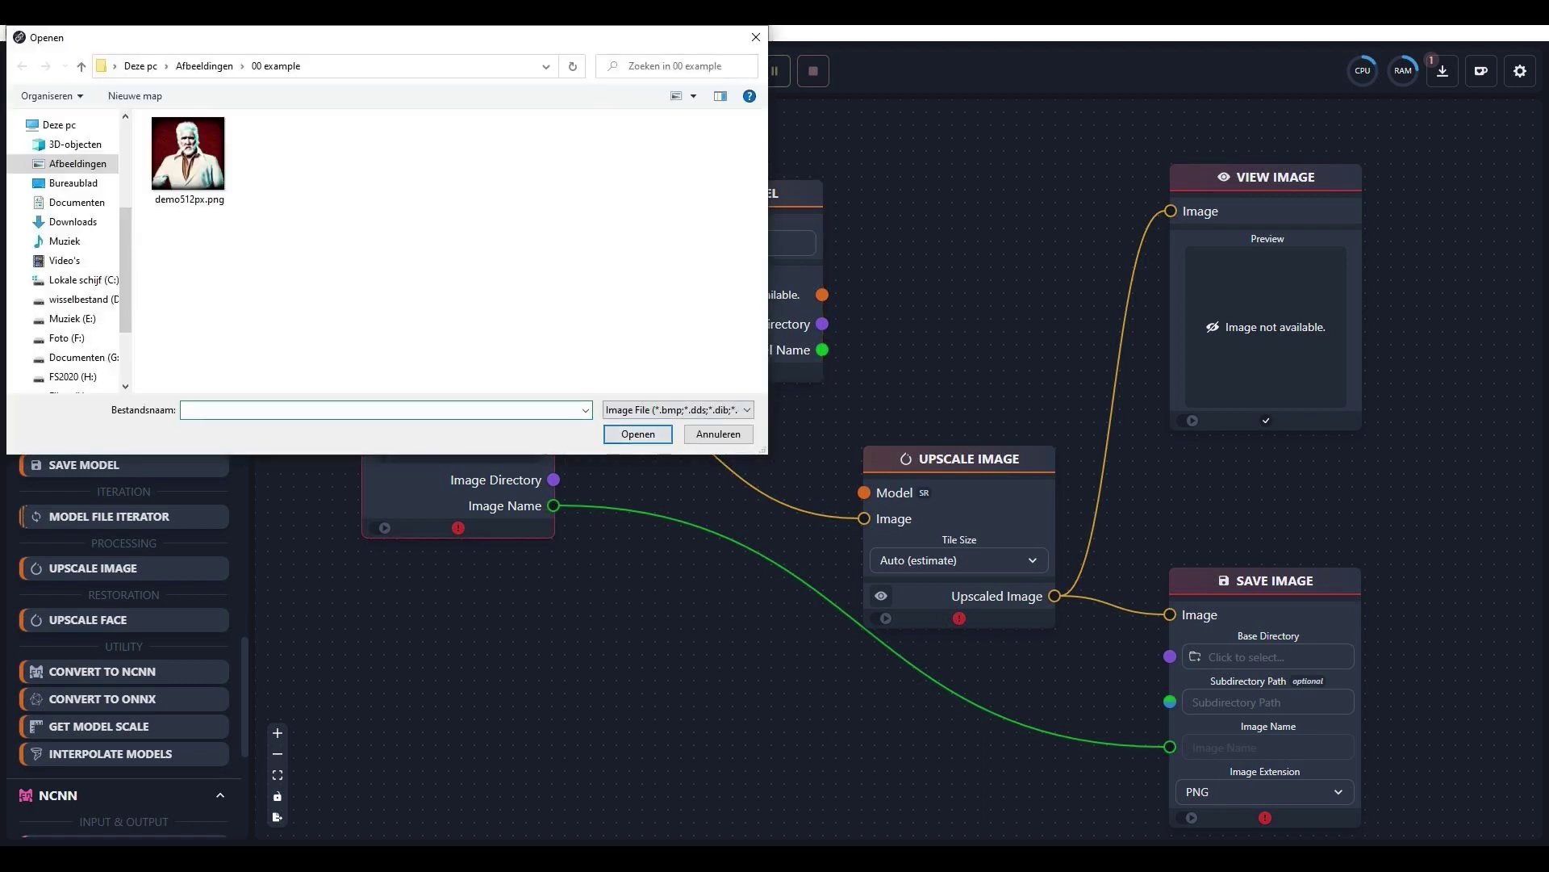
click(188, 160)
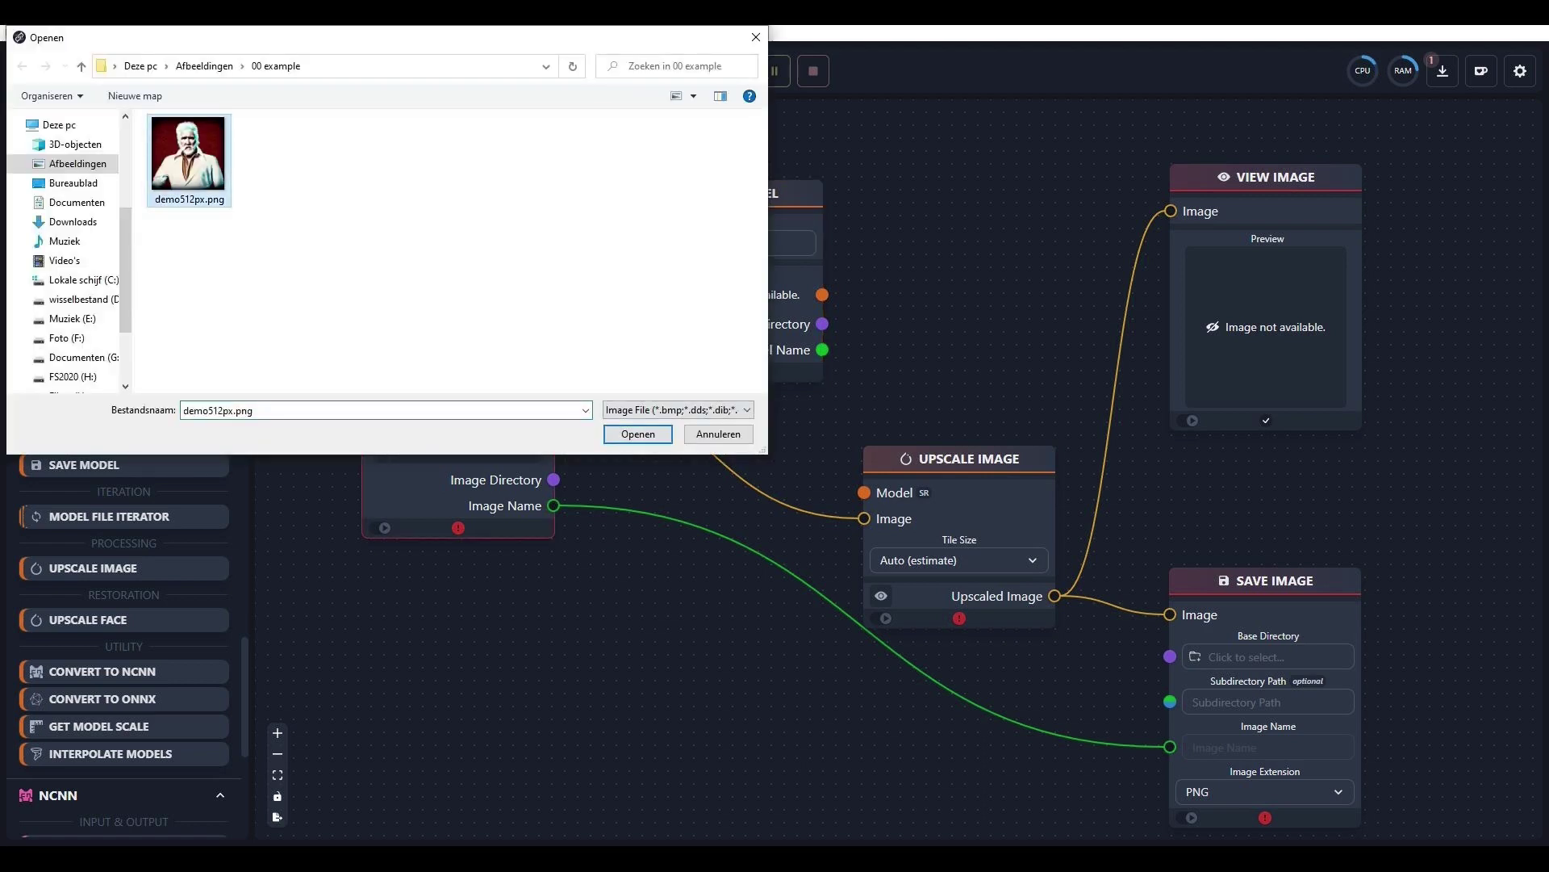
click(637, 433)
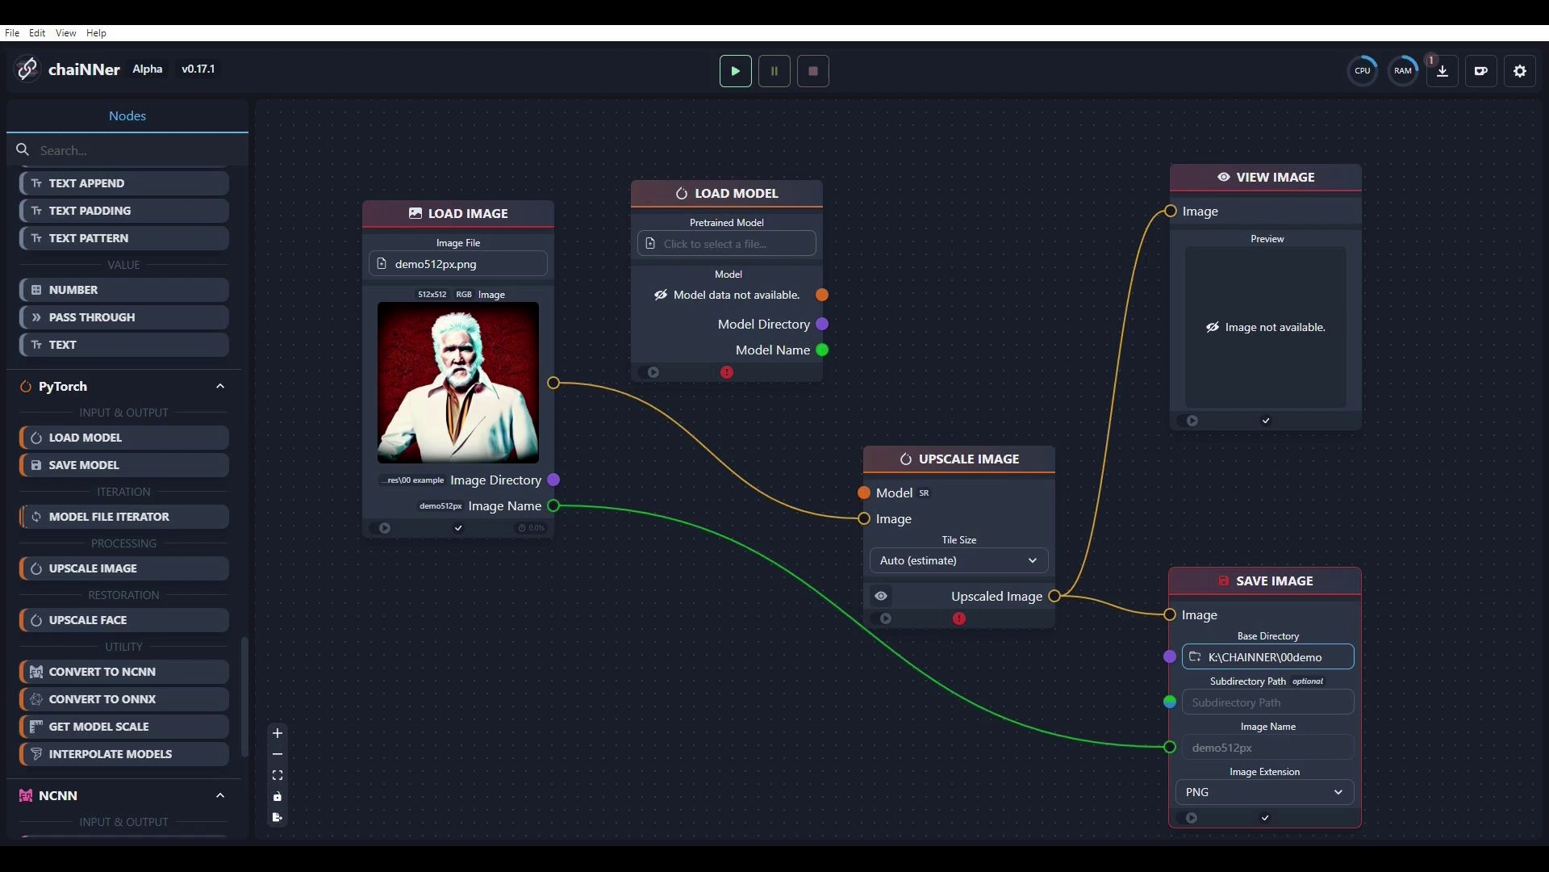
- Open the Upscale Wiki model database and examine its contents, the universal models and the start of the realistic photo models
click(727, 243)
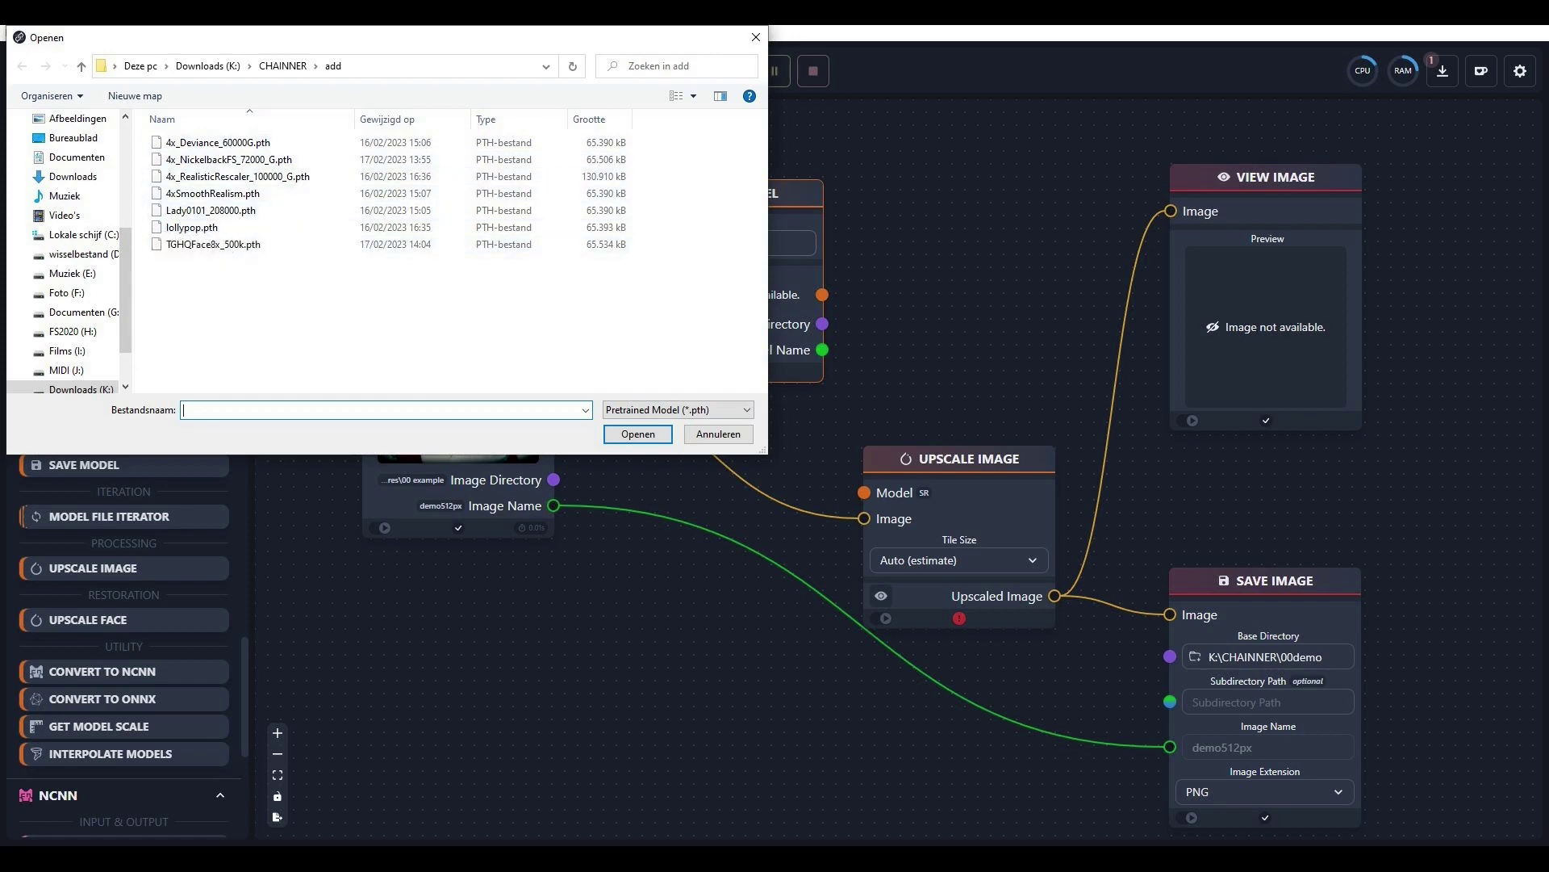
click(718, 433)
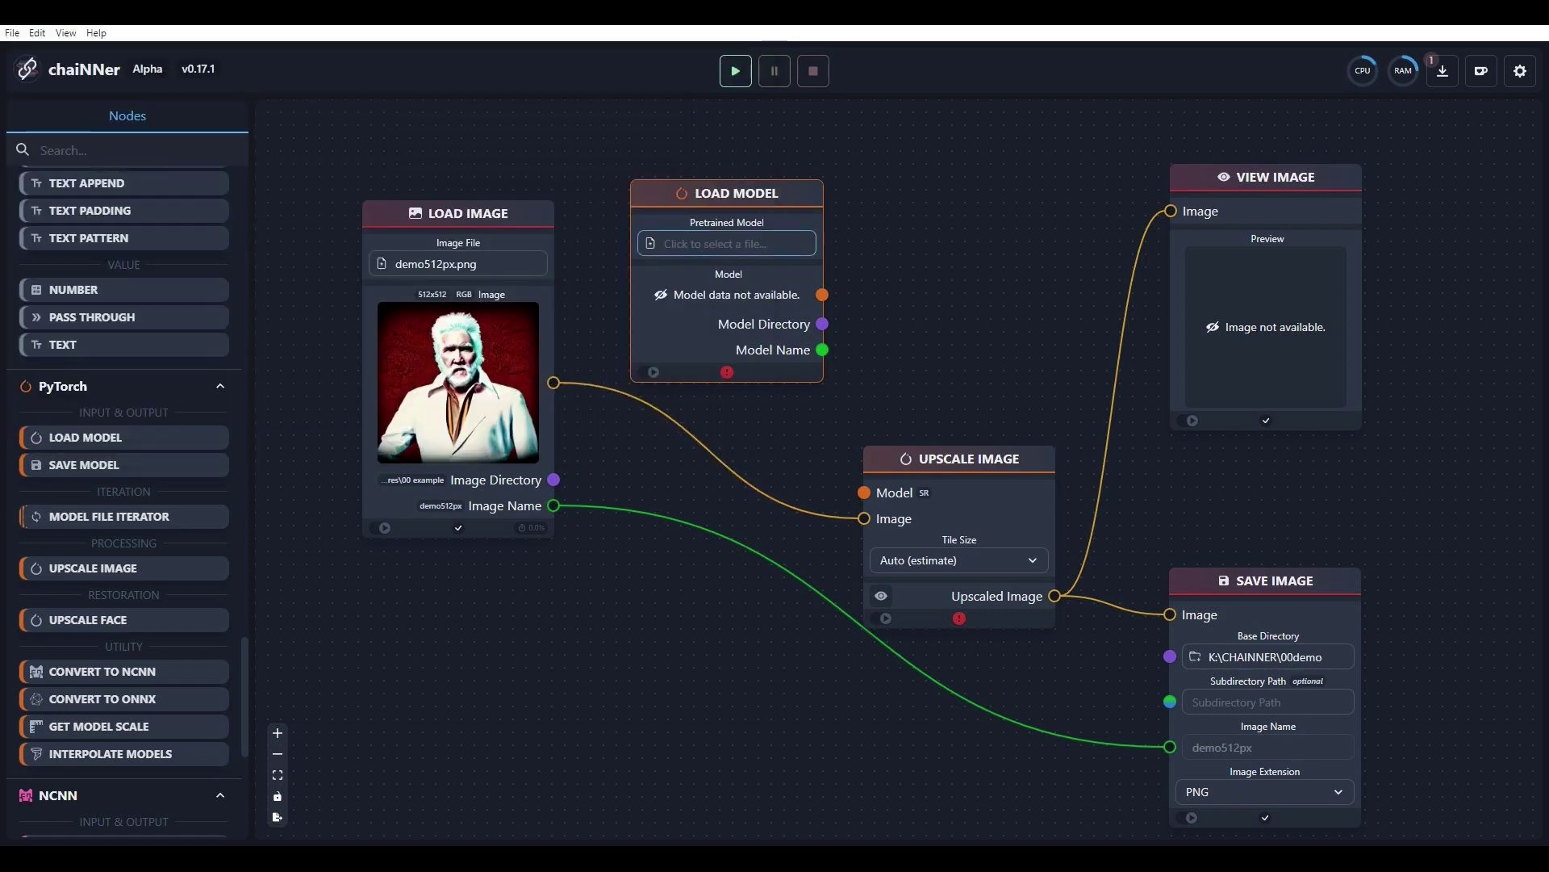
click(96, 33)
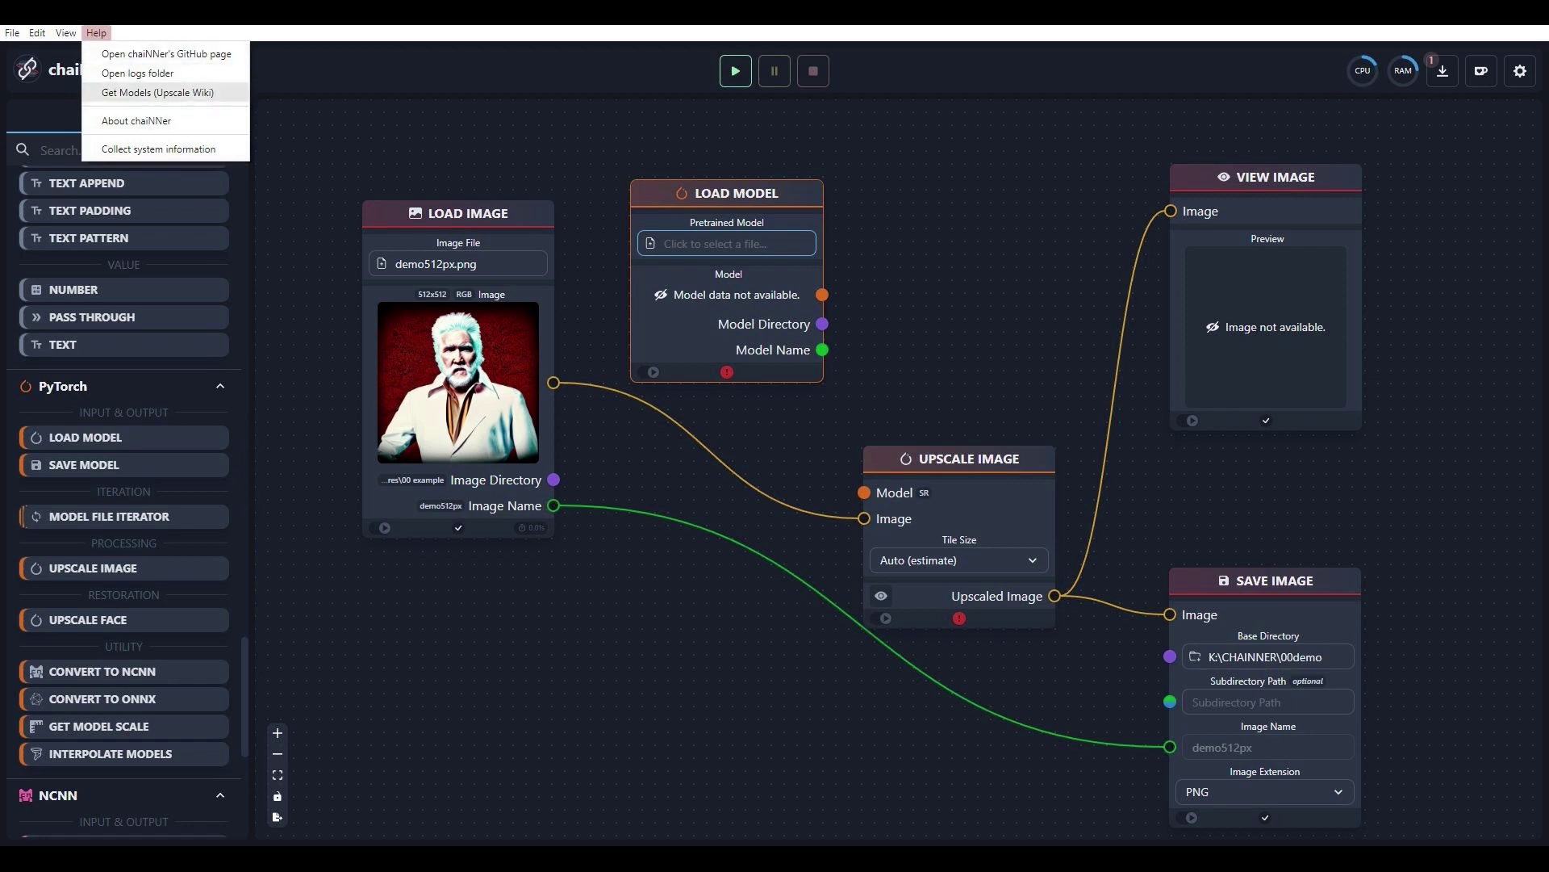
click(154, 92)
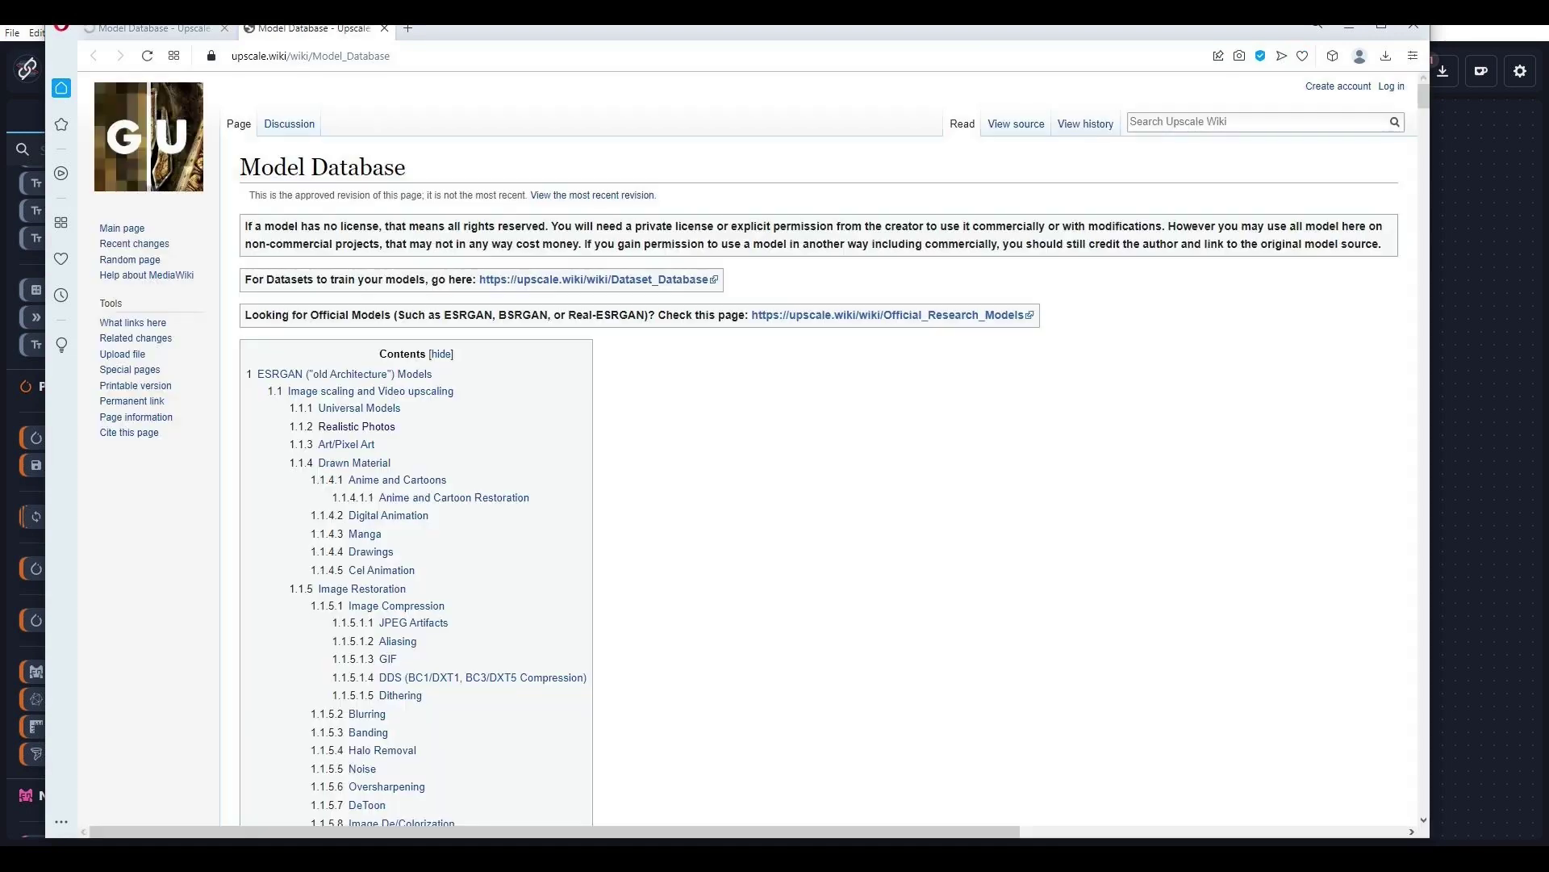
scroll(829, 448, down, 15)
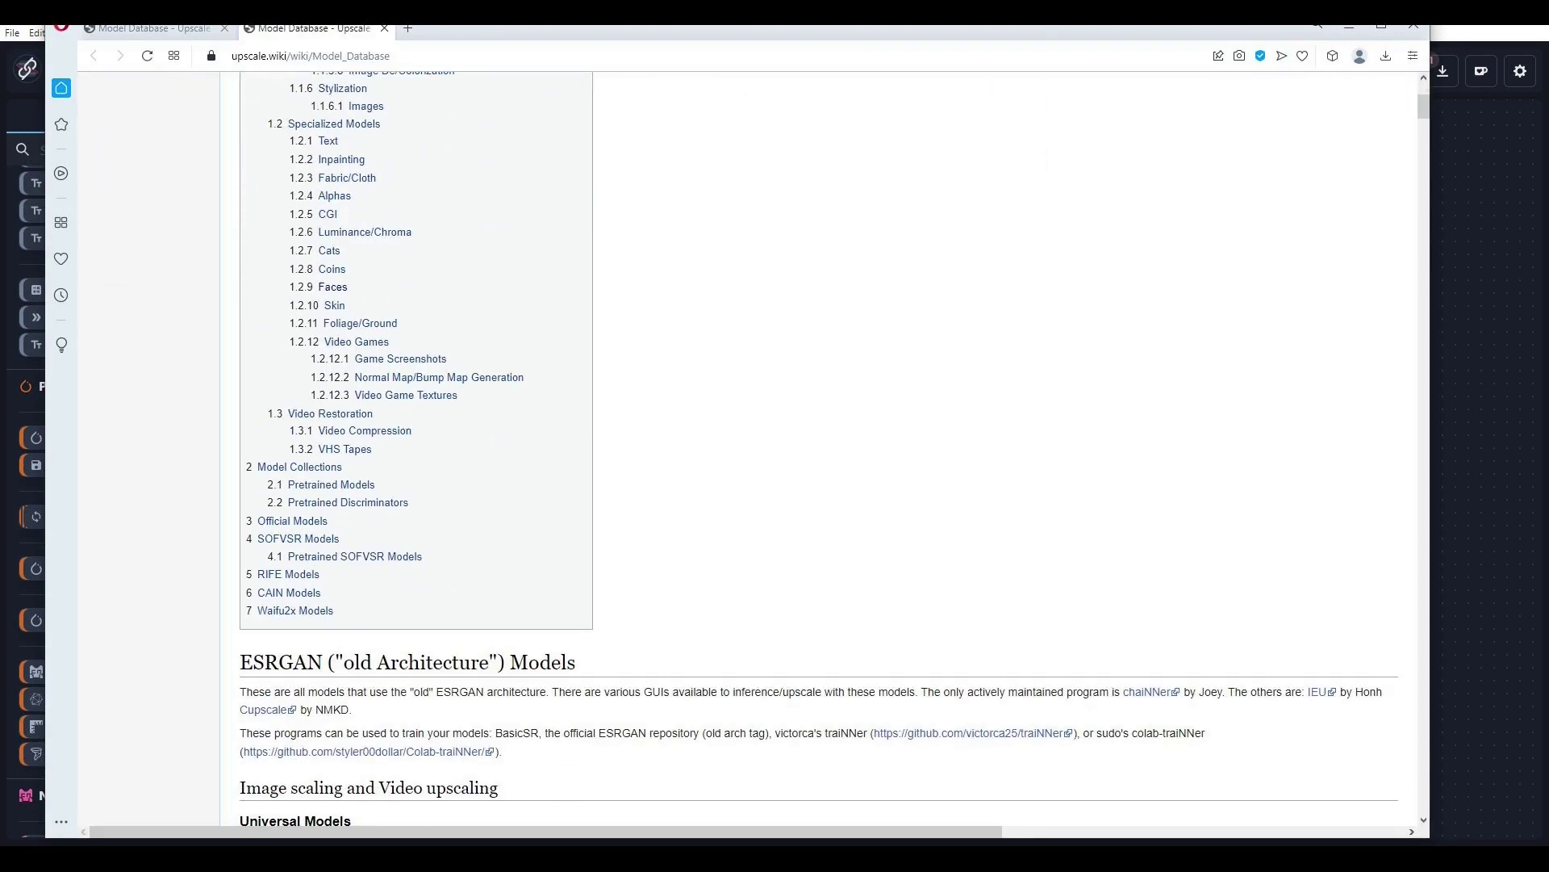
scroll(829, 448, down, 2)
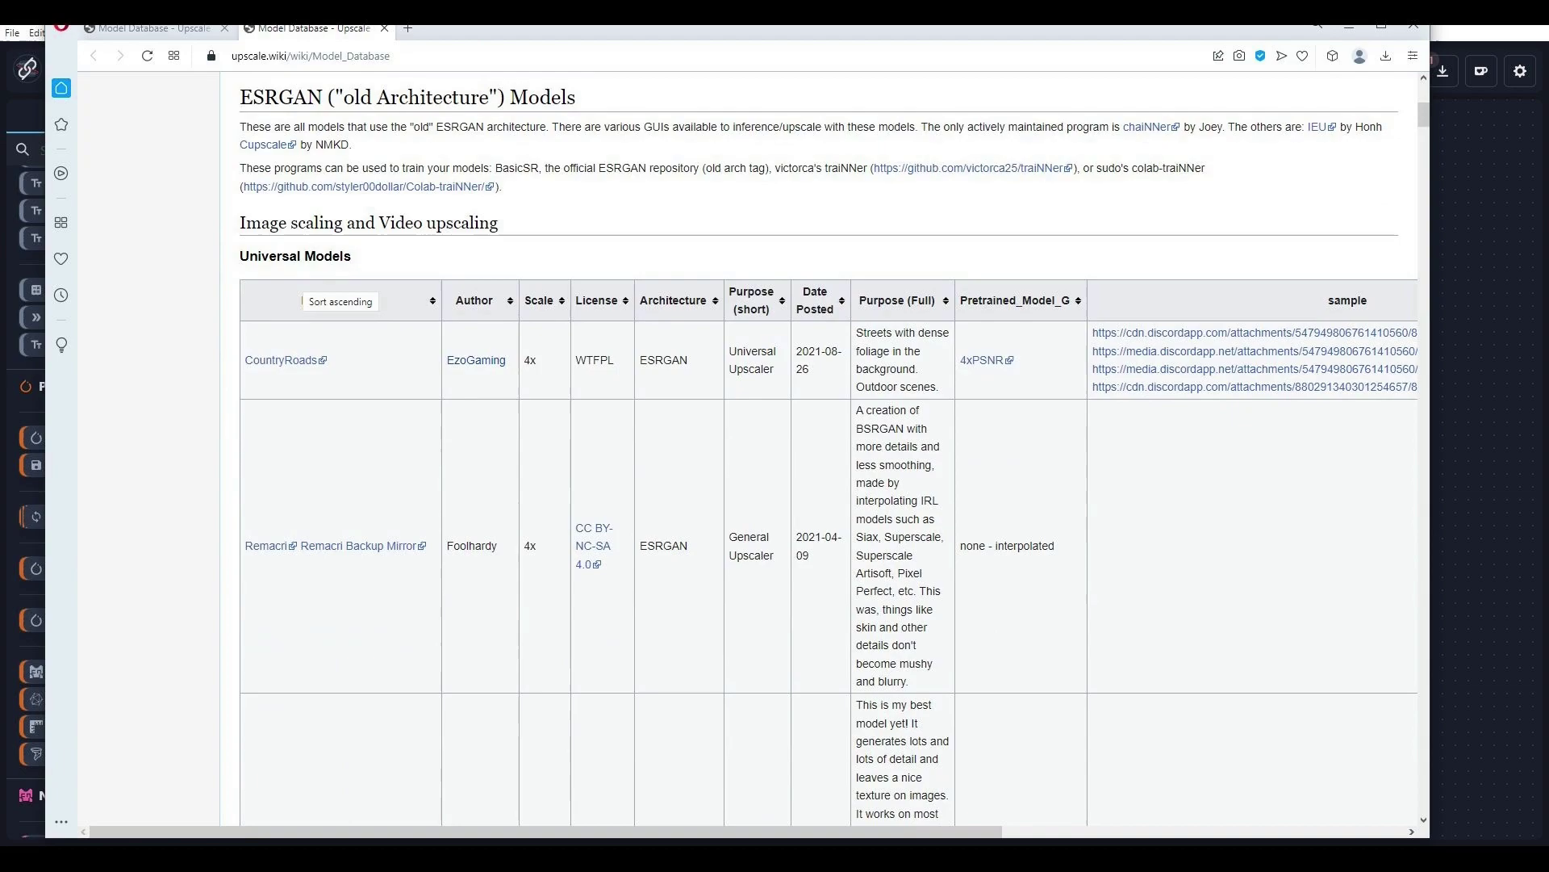
scroll(828, 448, up, 10)
scroll(828, 448, down, 15)
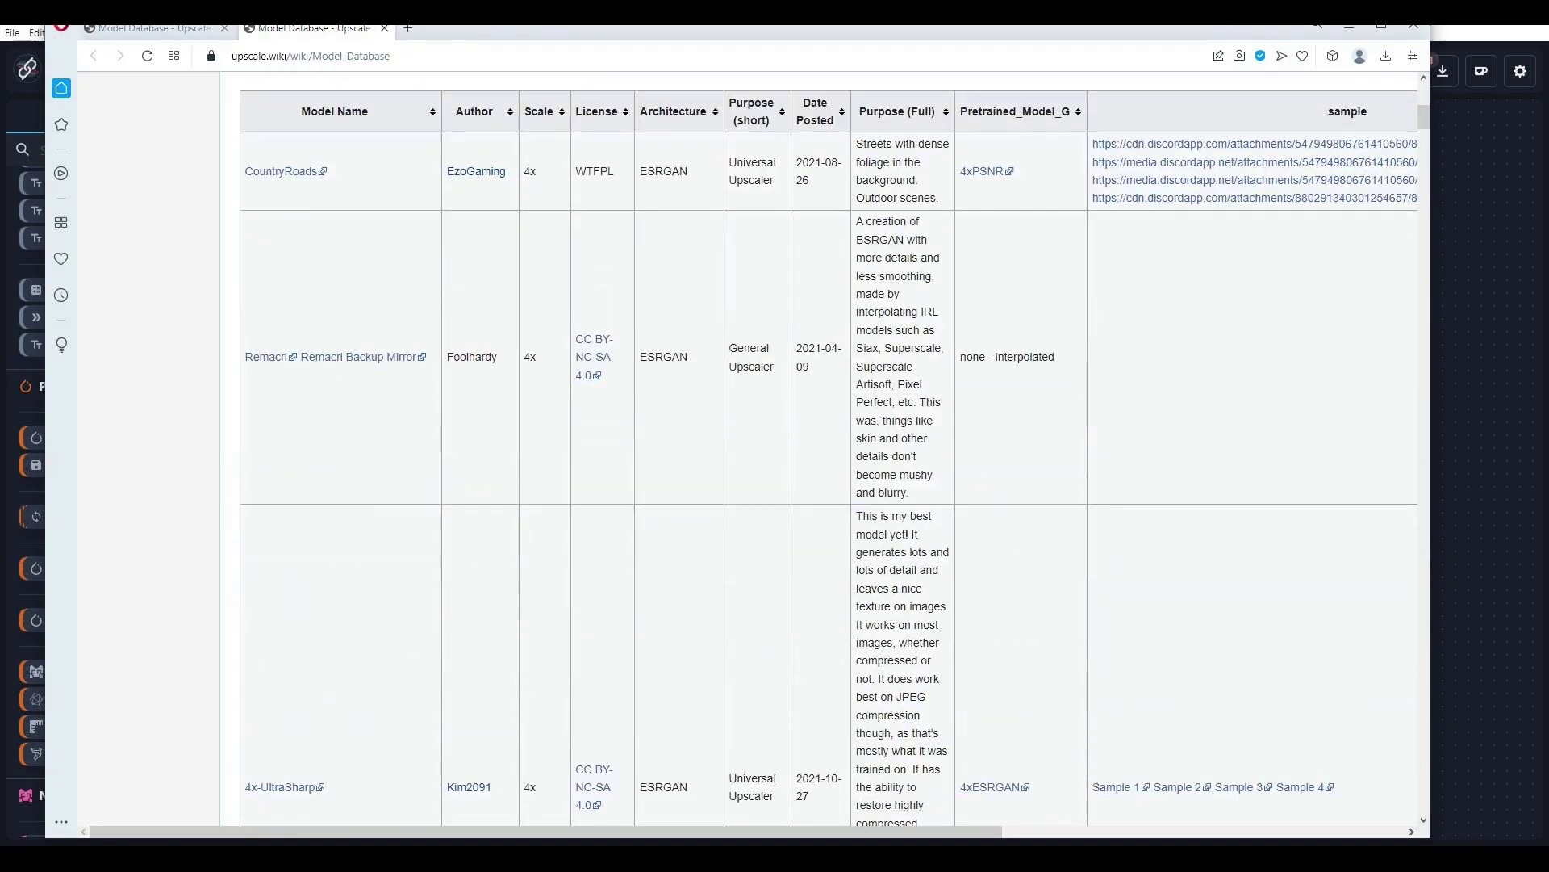
scroll(829, 448, down, 15)
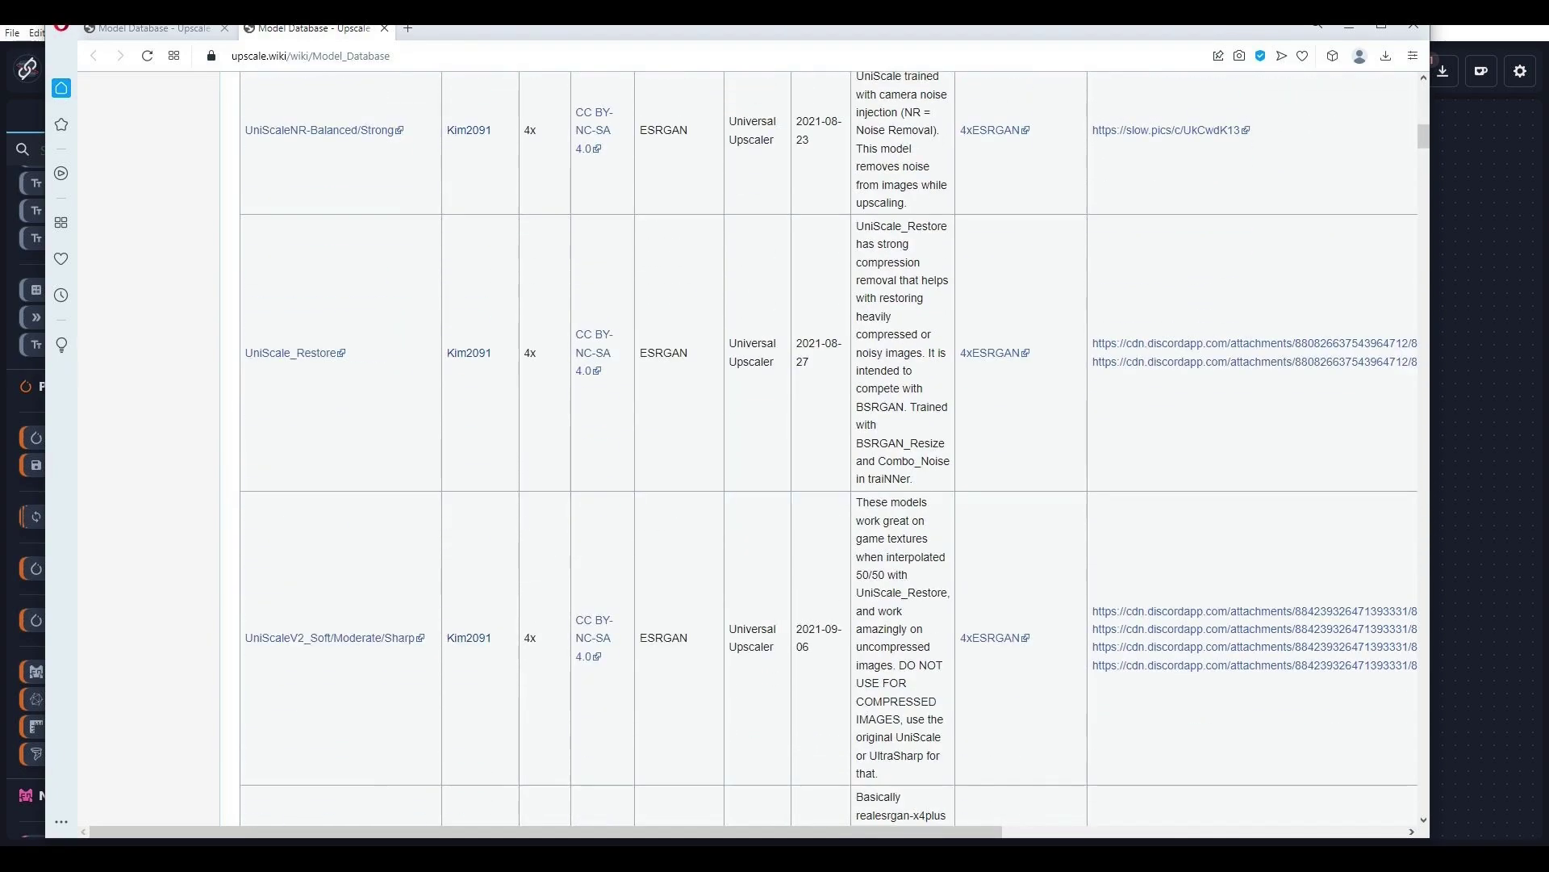
scroll(829, 448, down, 15)
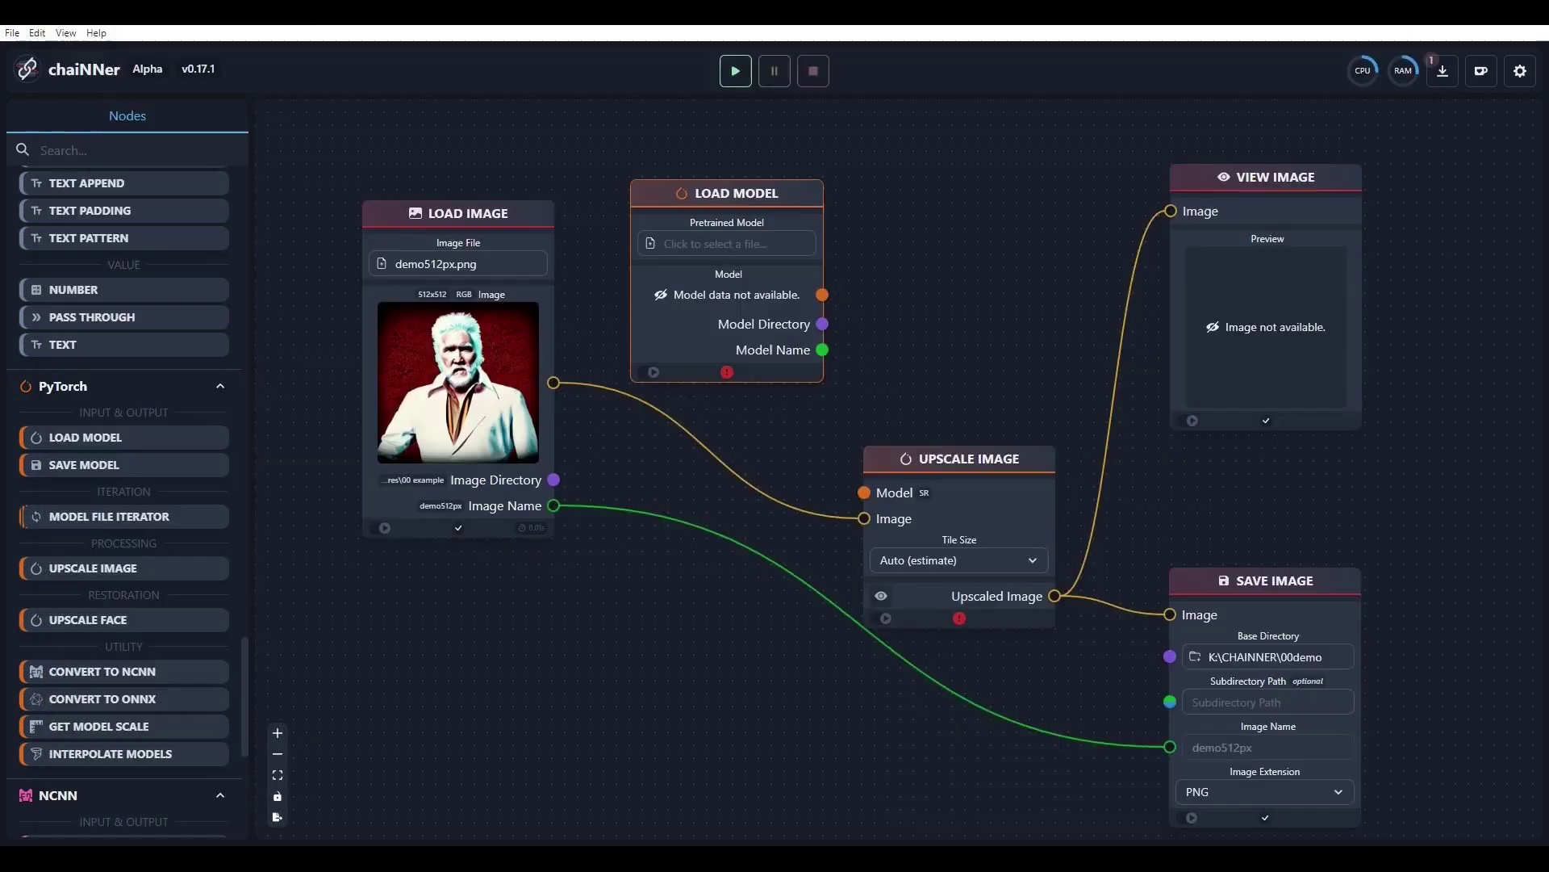
click(1413, 27)
- Load the pretrained model 4x_NickelbackFS_72000_G.pth into the Load Model node
click(726, 243)
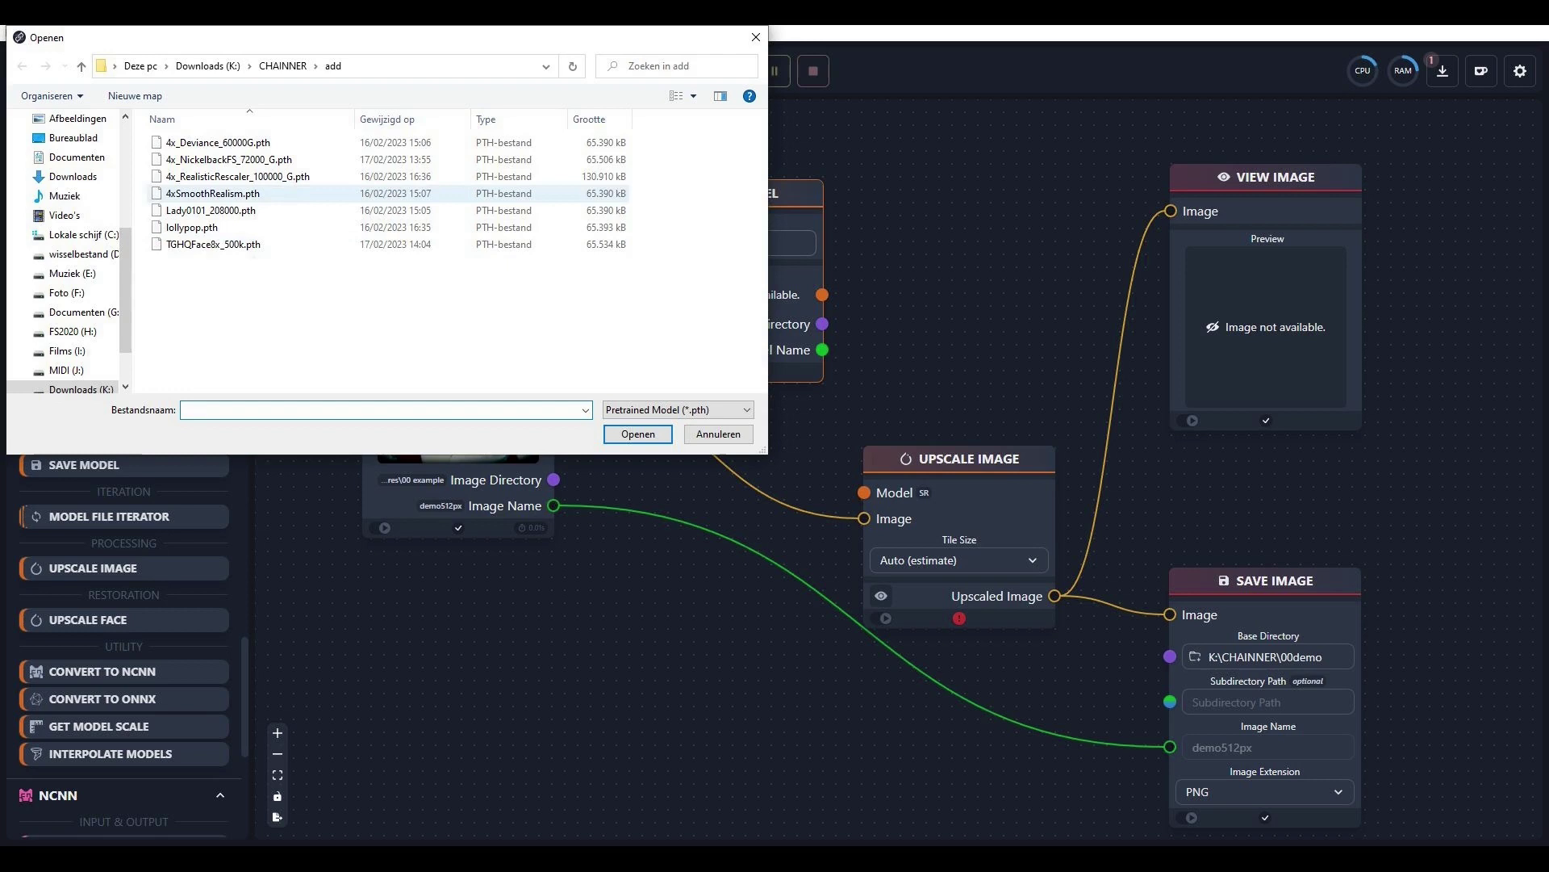
click(229, 159)
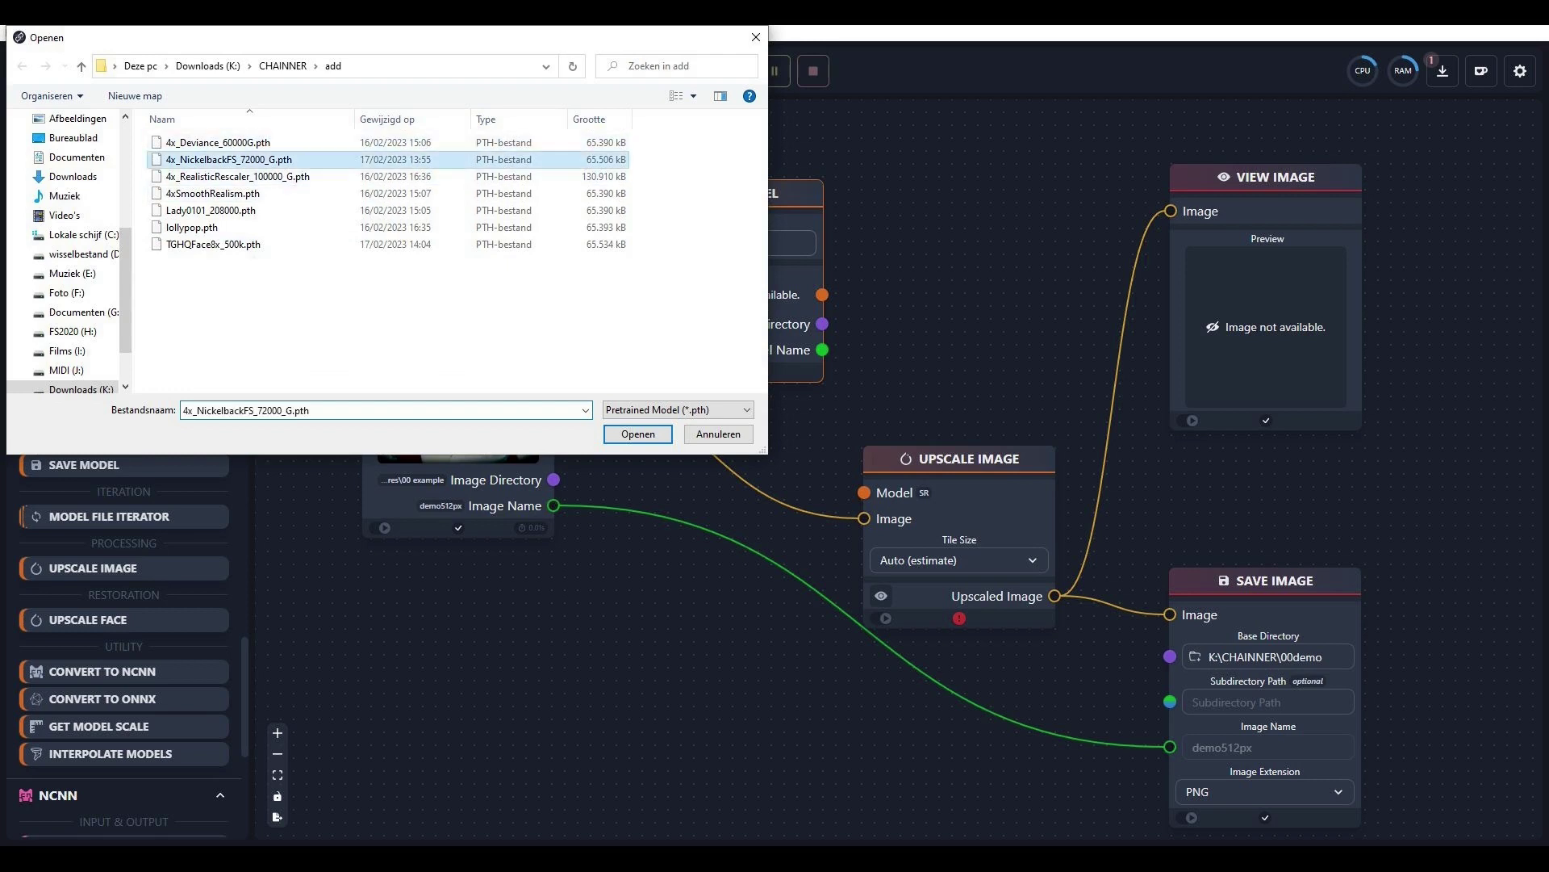
click(637, 434)
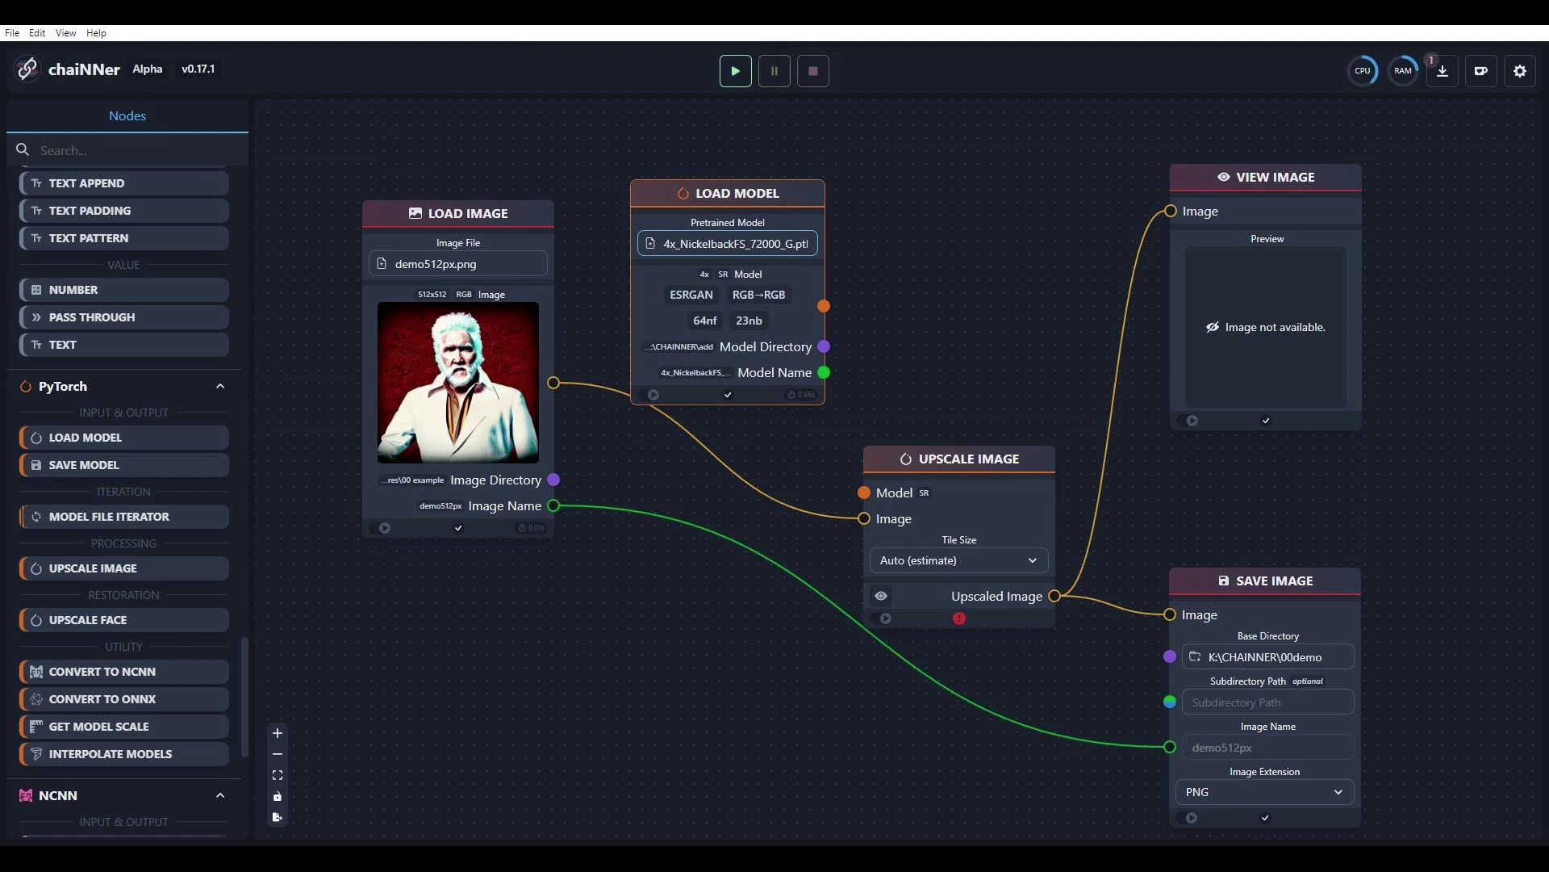
- Move the Load Model node higher, connect its model output to Upscale Image's model input, and run the chain
drag(727, 193, 728, 127)
drag(824, 240, 864, 493)
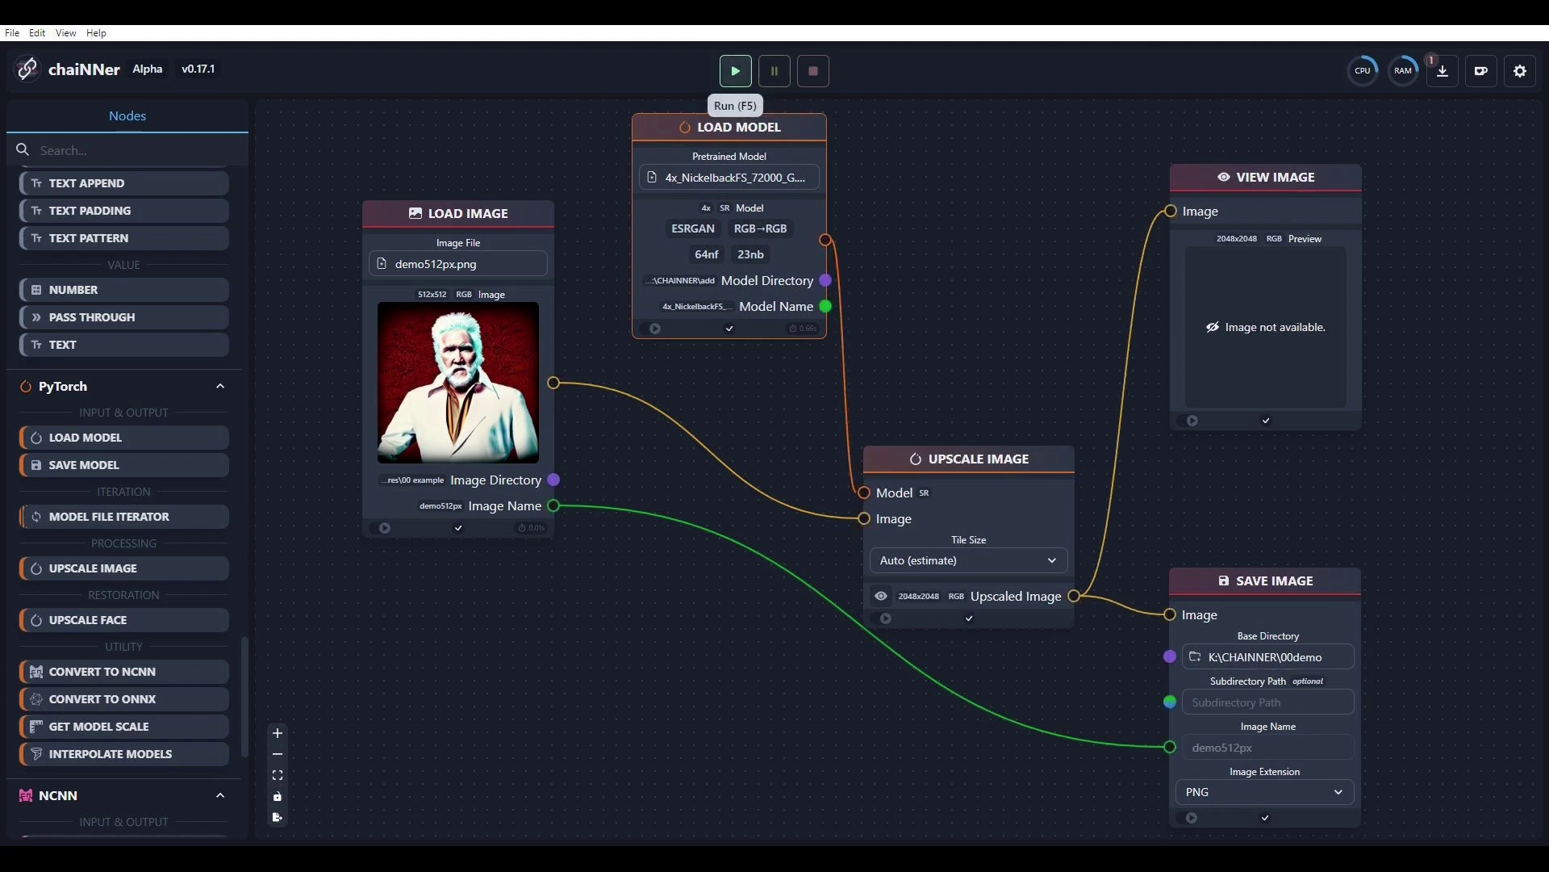
click(735, 71)
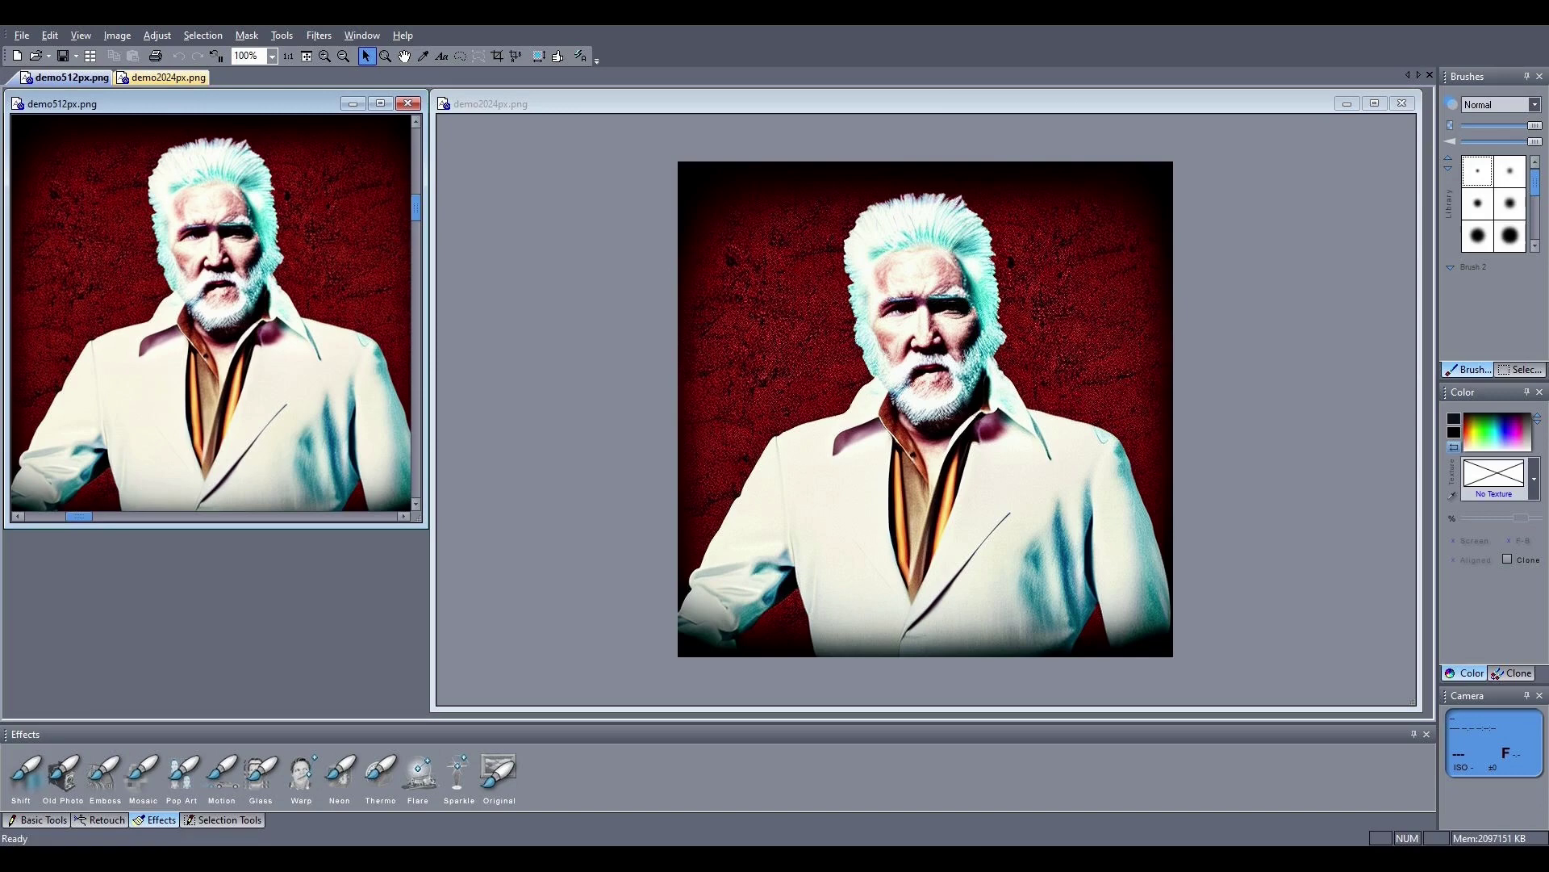
- In the image editor, enlarge the view of the upscaled demo2024px.png to 50% and on to 100% to inspect its detail
click(565, 157)
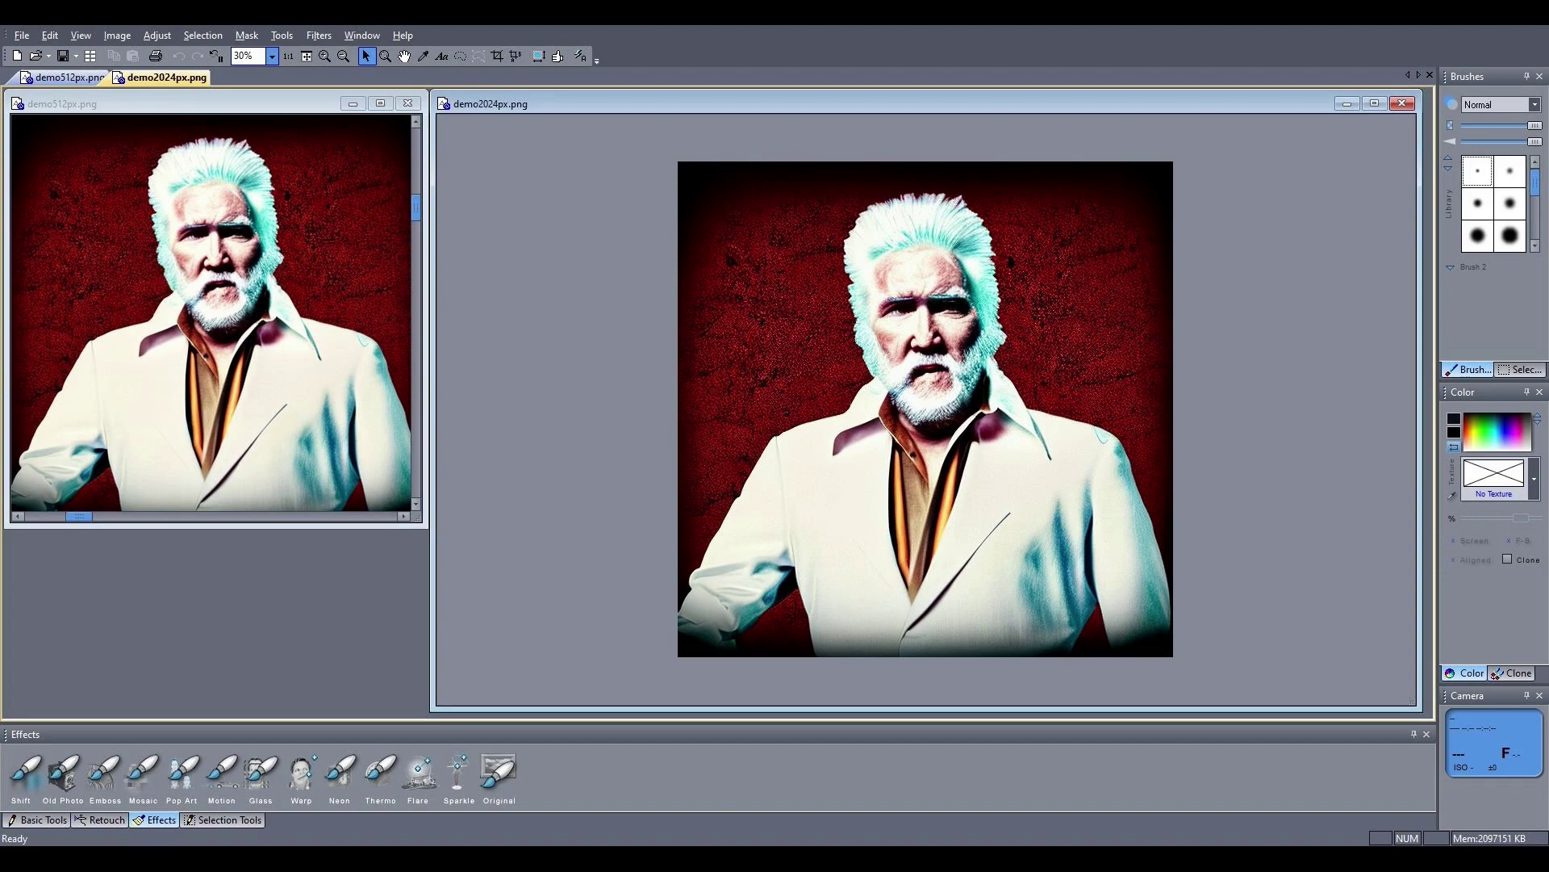
click(272, 55)
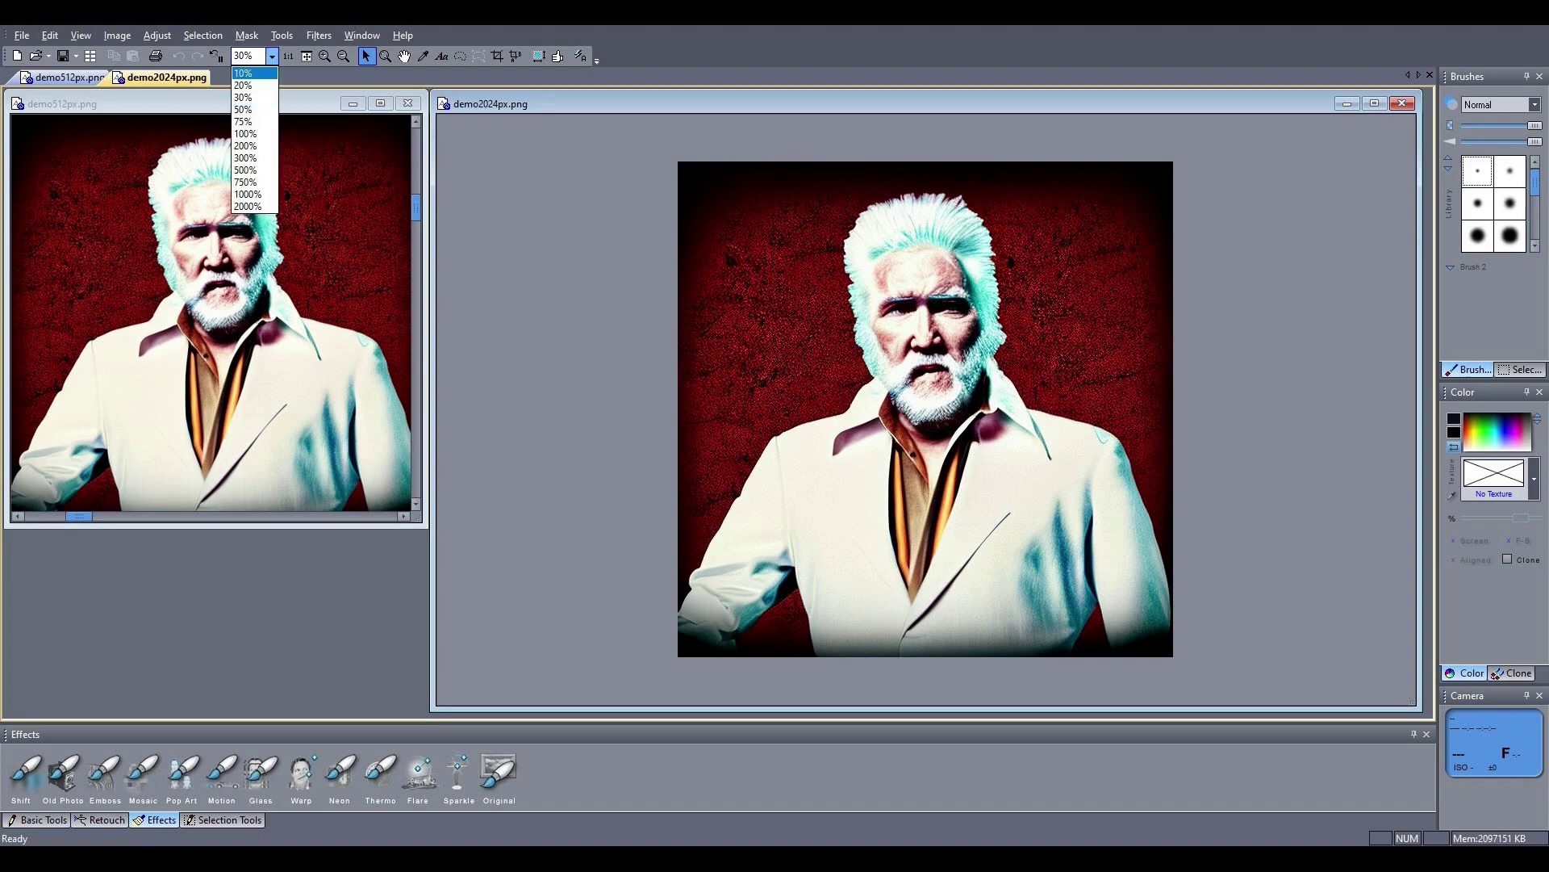
key(Return)
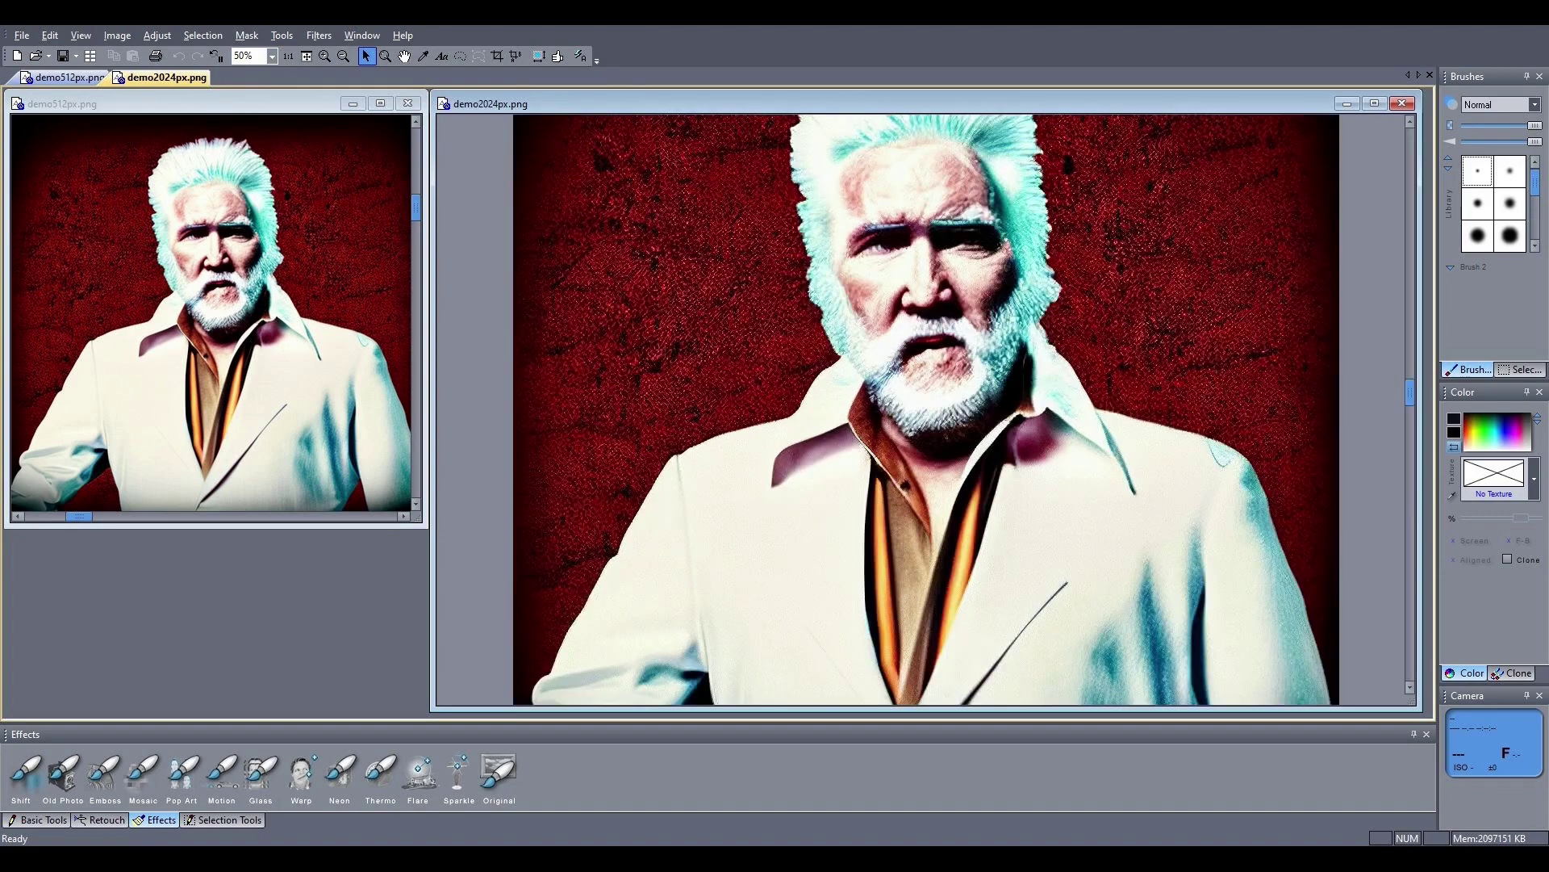
scroll(921, 409, up, 5)
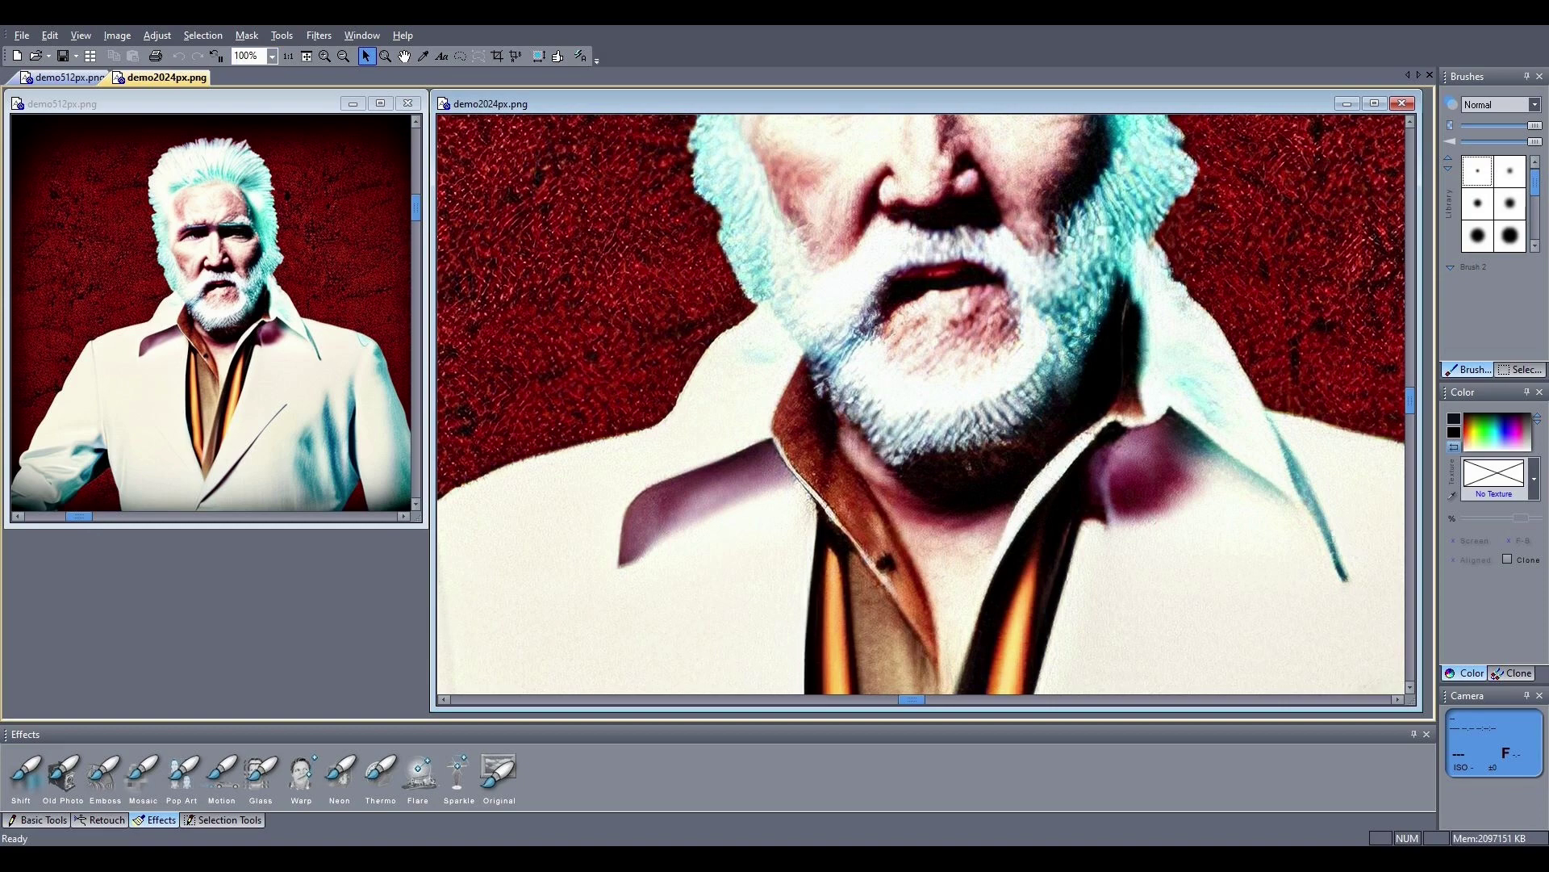
- Enlarge the view of the original demo512px.png to 200%, 300% and on to 500% to compare its detail with the upscaled image
click(211, 103)
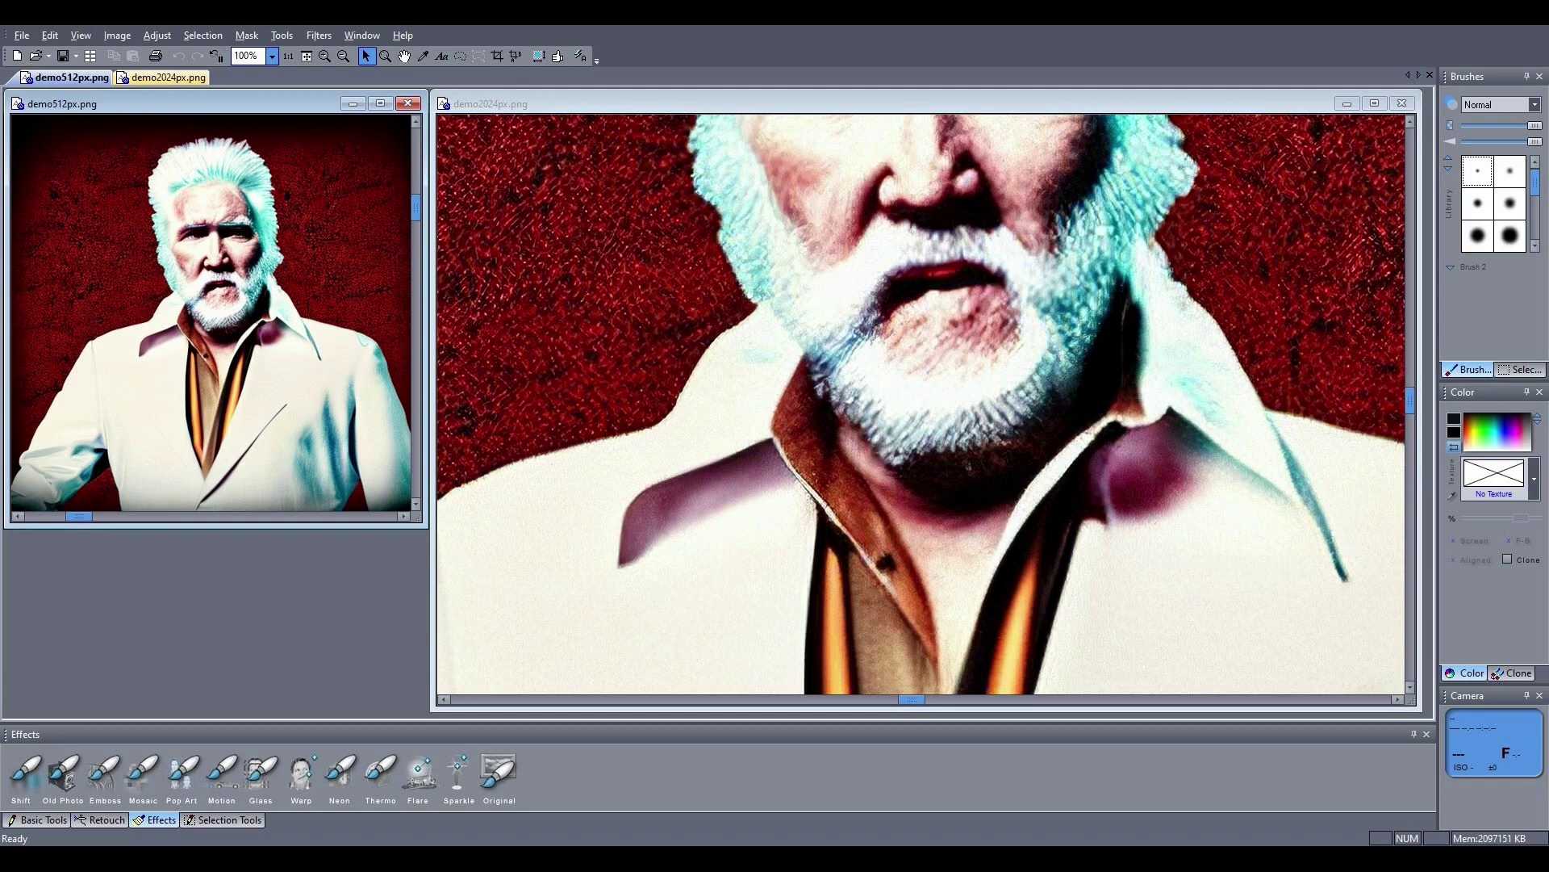
click(272, 56)
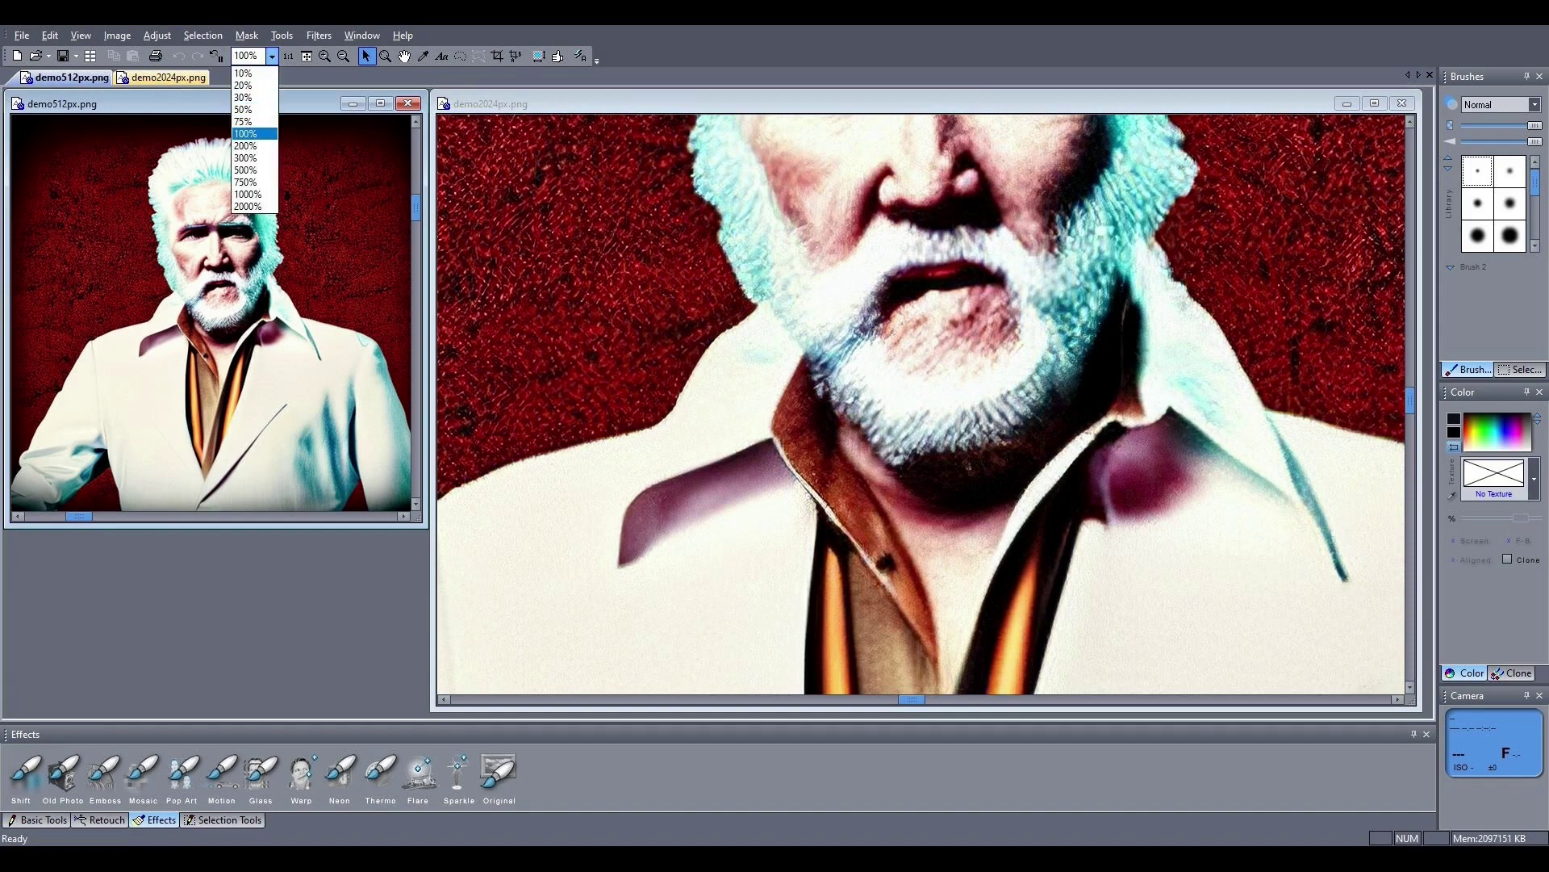
key(Return)
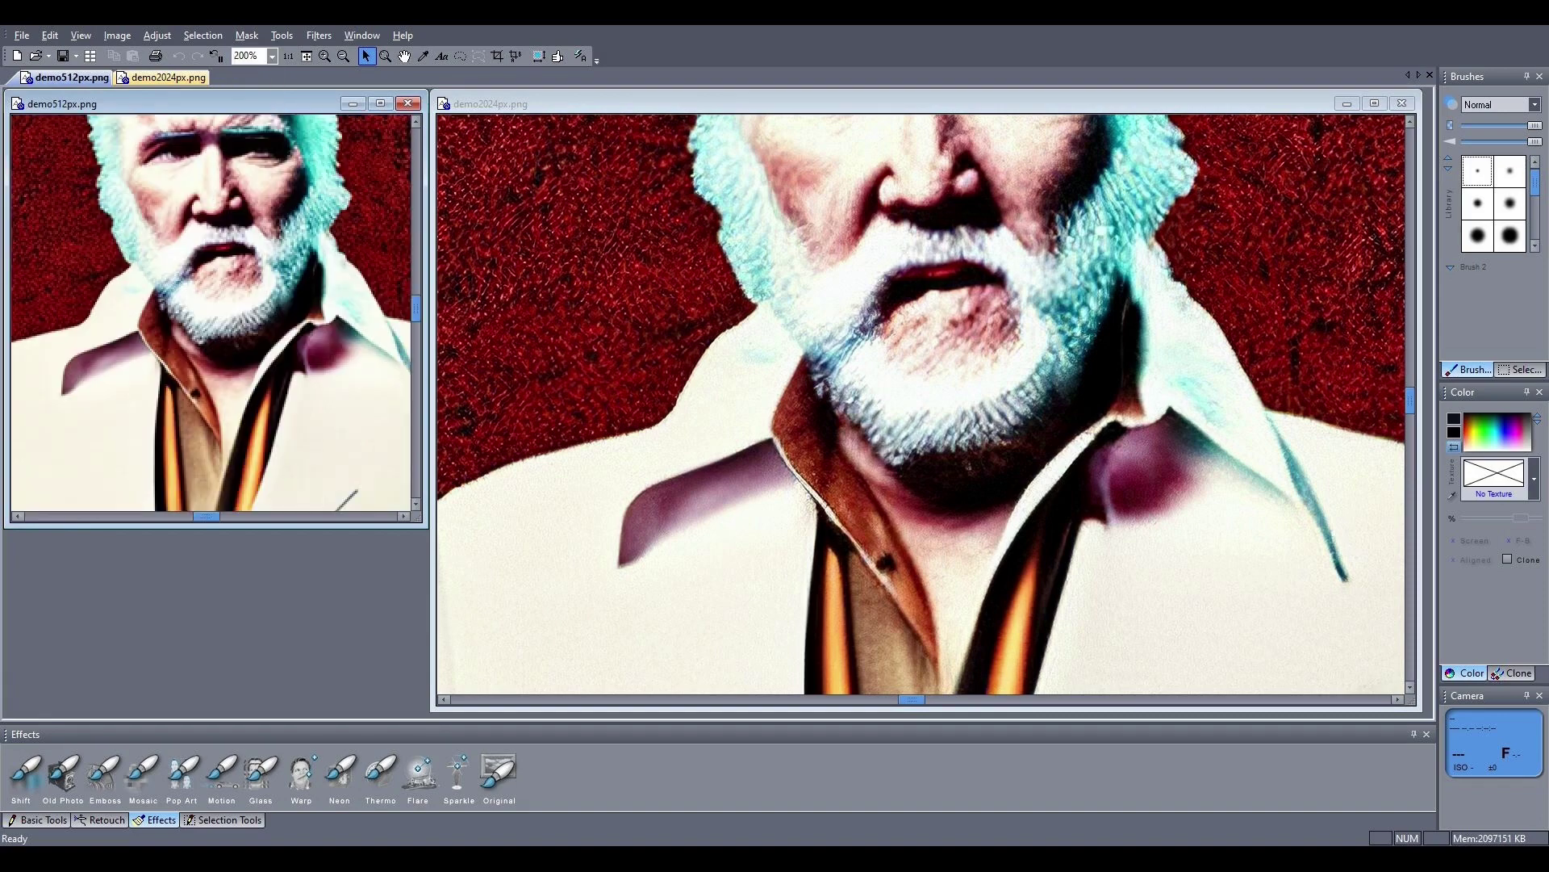
click(271, 55)
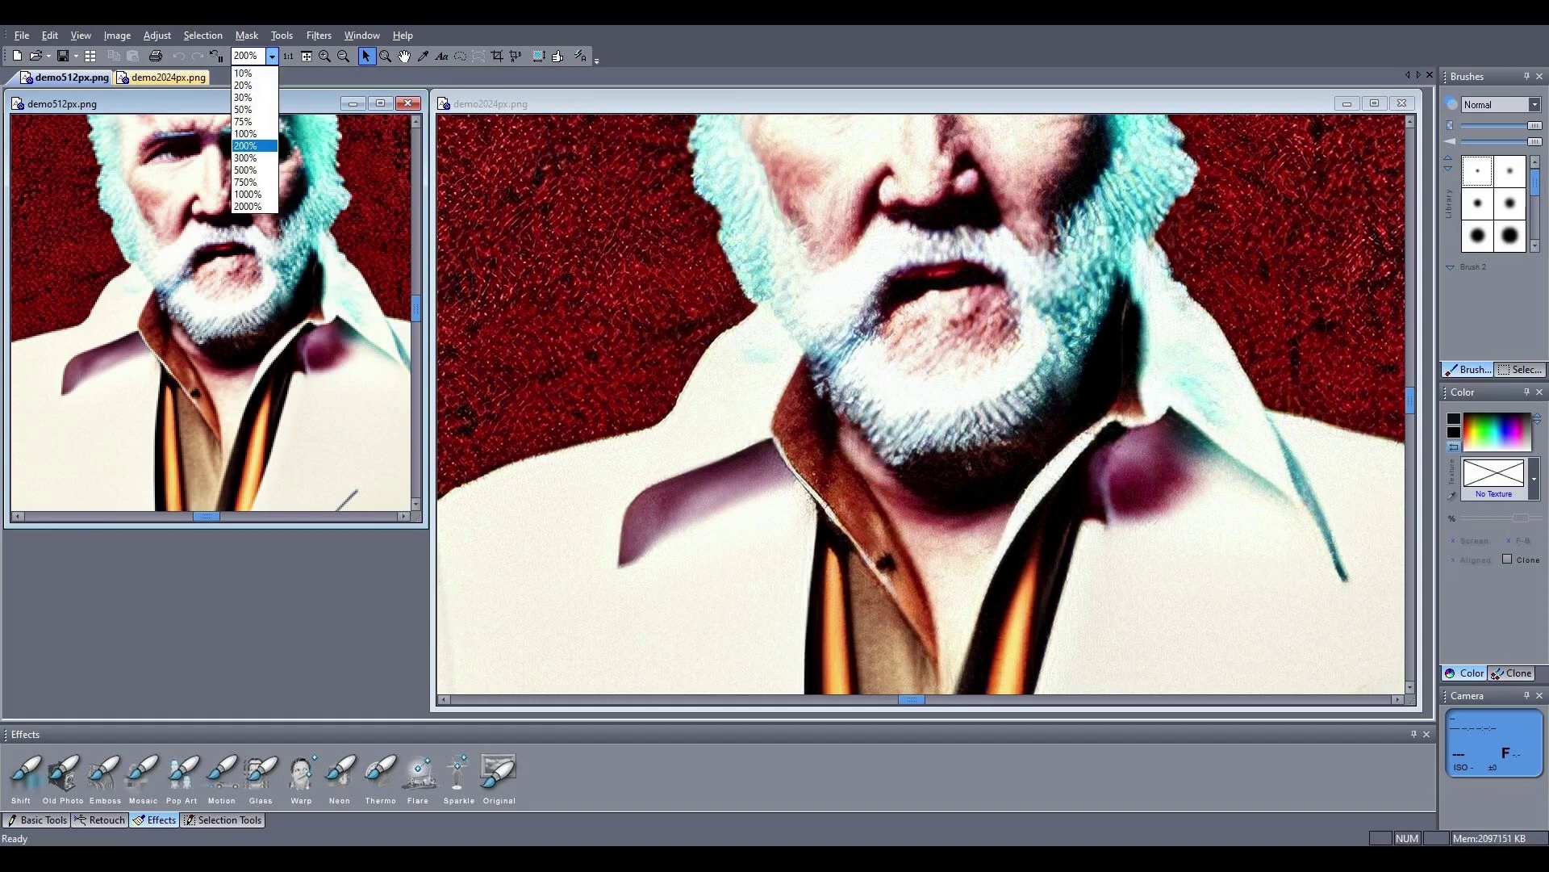
key(Return)
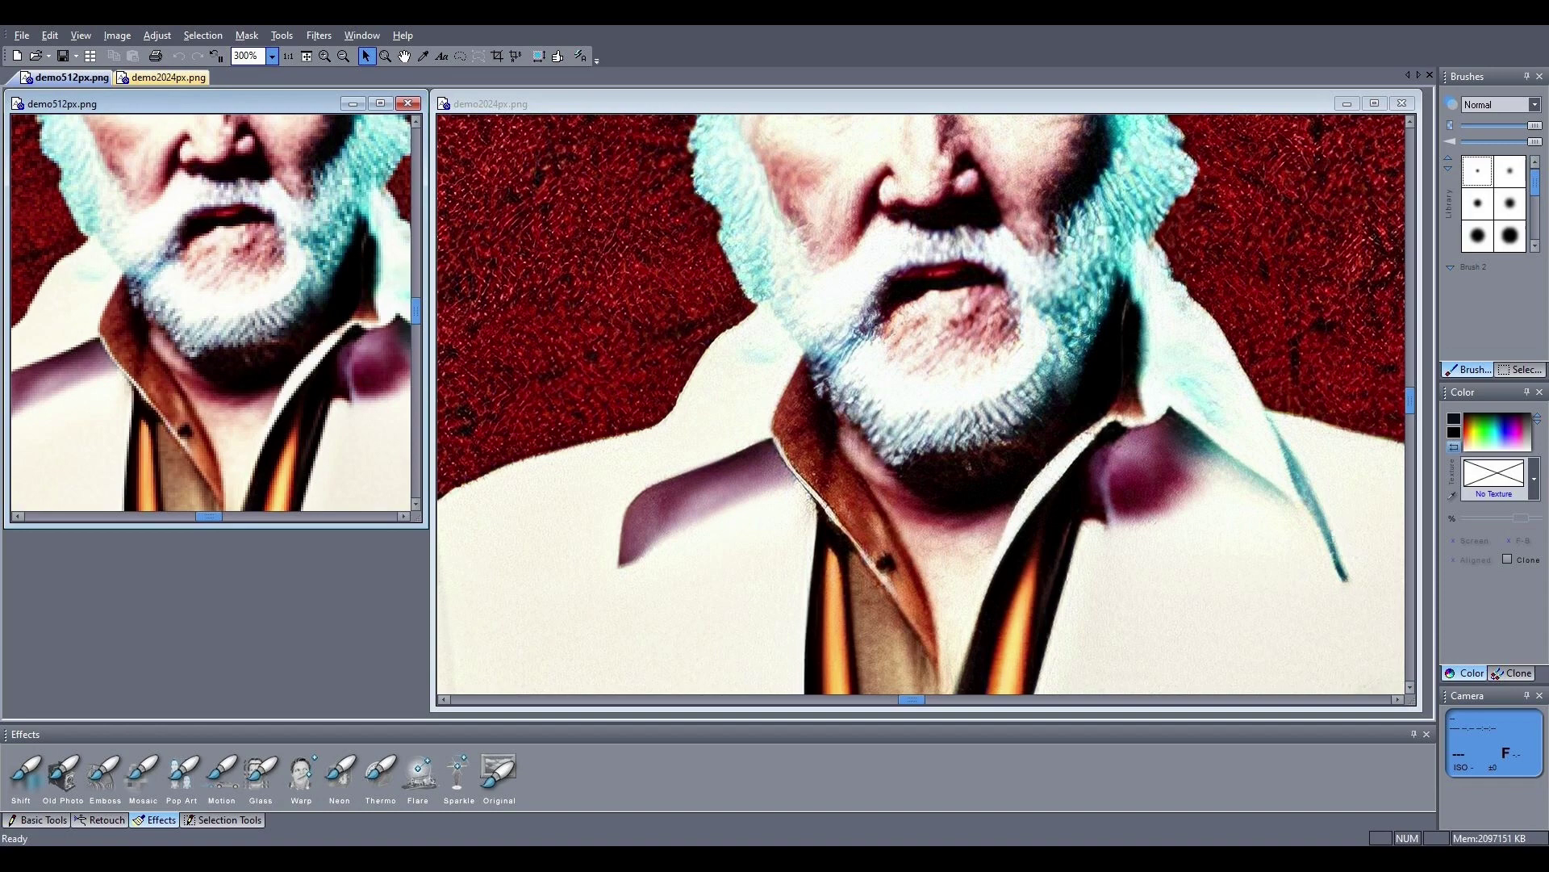
click(272, 56)
key(Down)
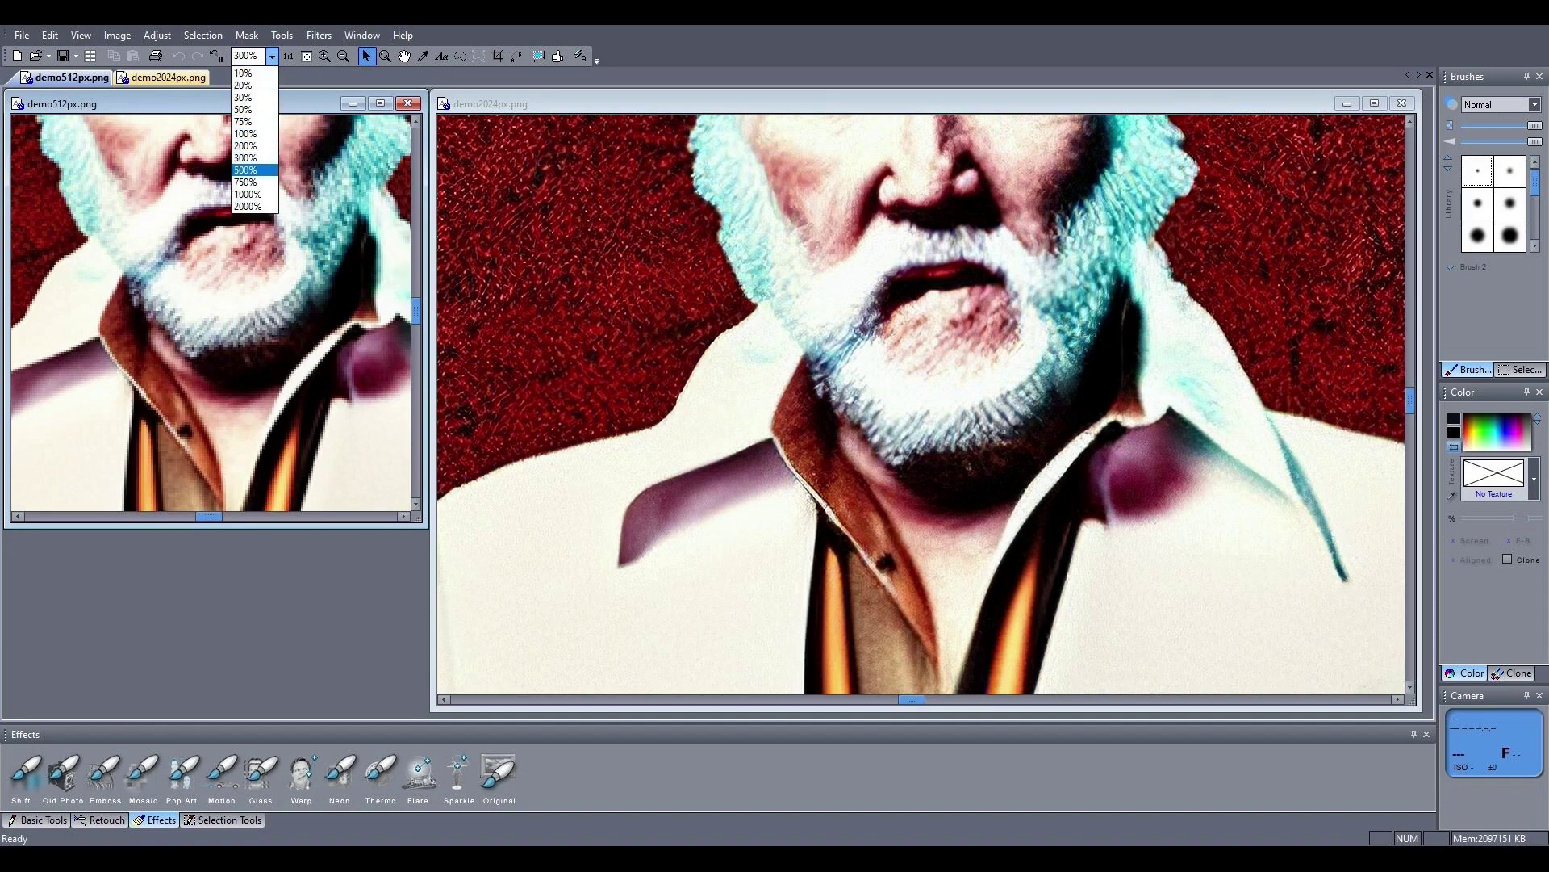
key(Return)
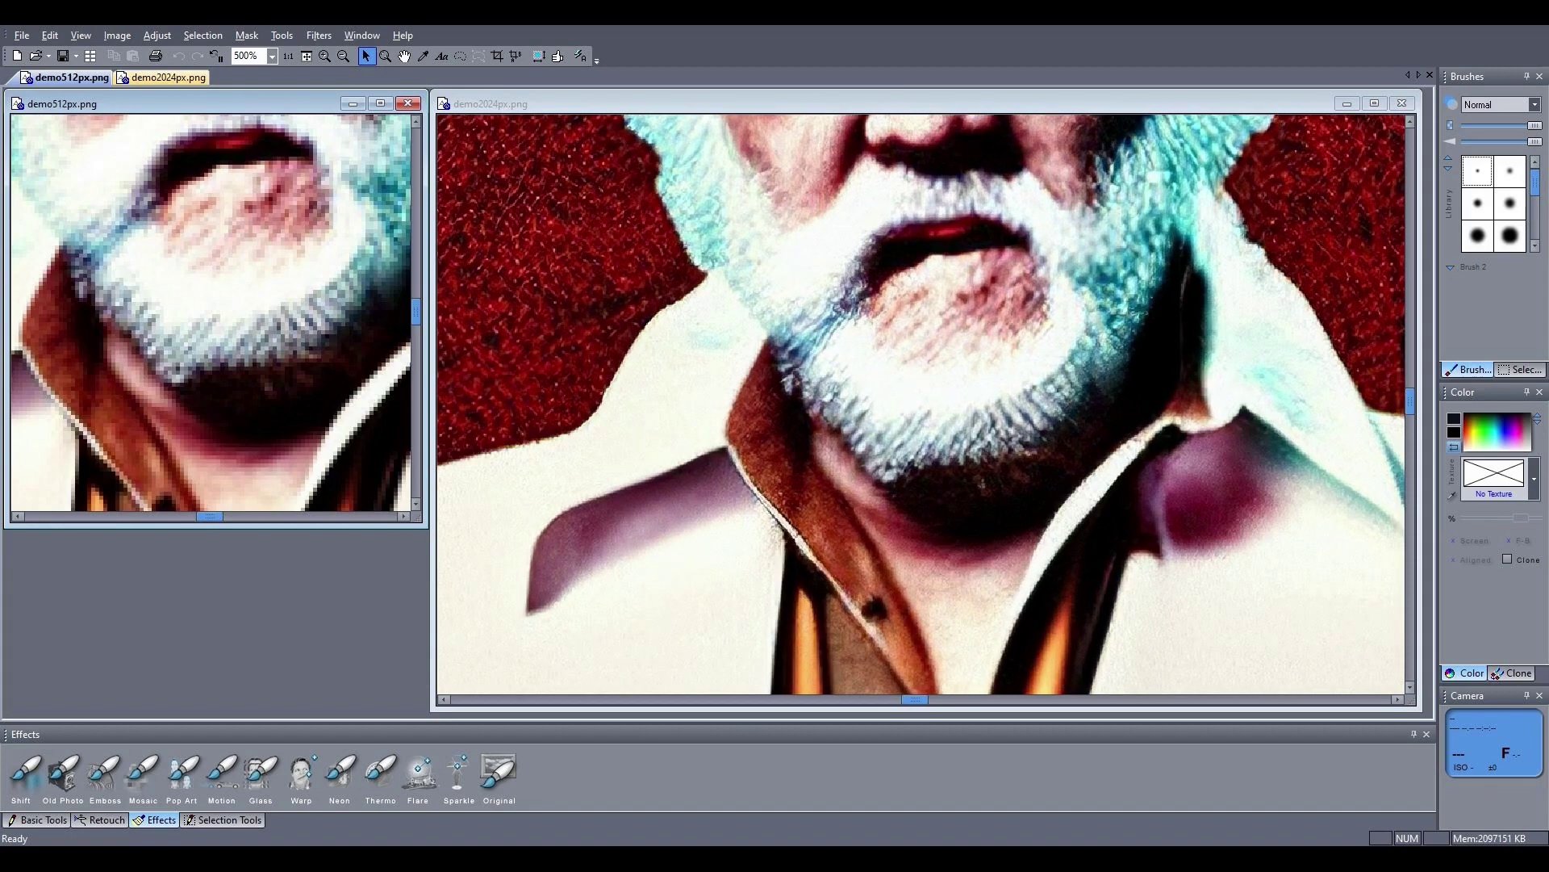
- Place the demo512px.png window over the upscaled demo2024px.png so the beards sit side by side, and open the original's zoom level choices
key(ctrl+Tab)
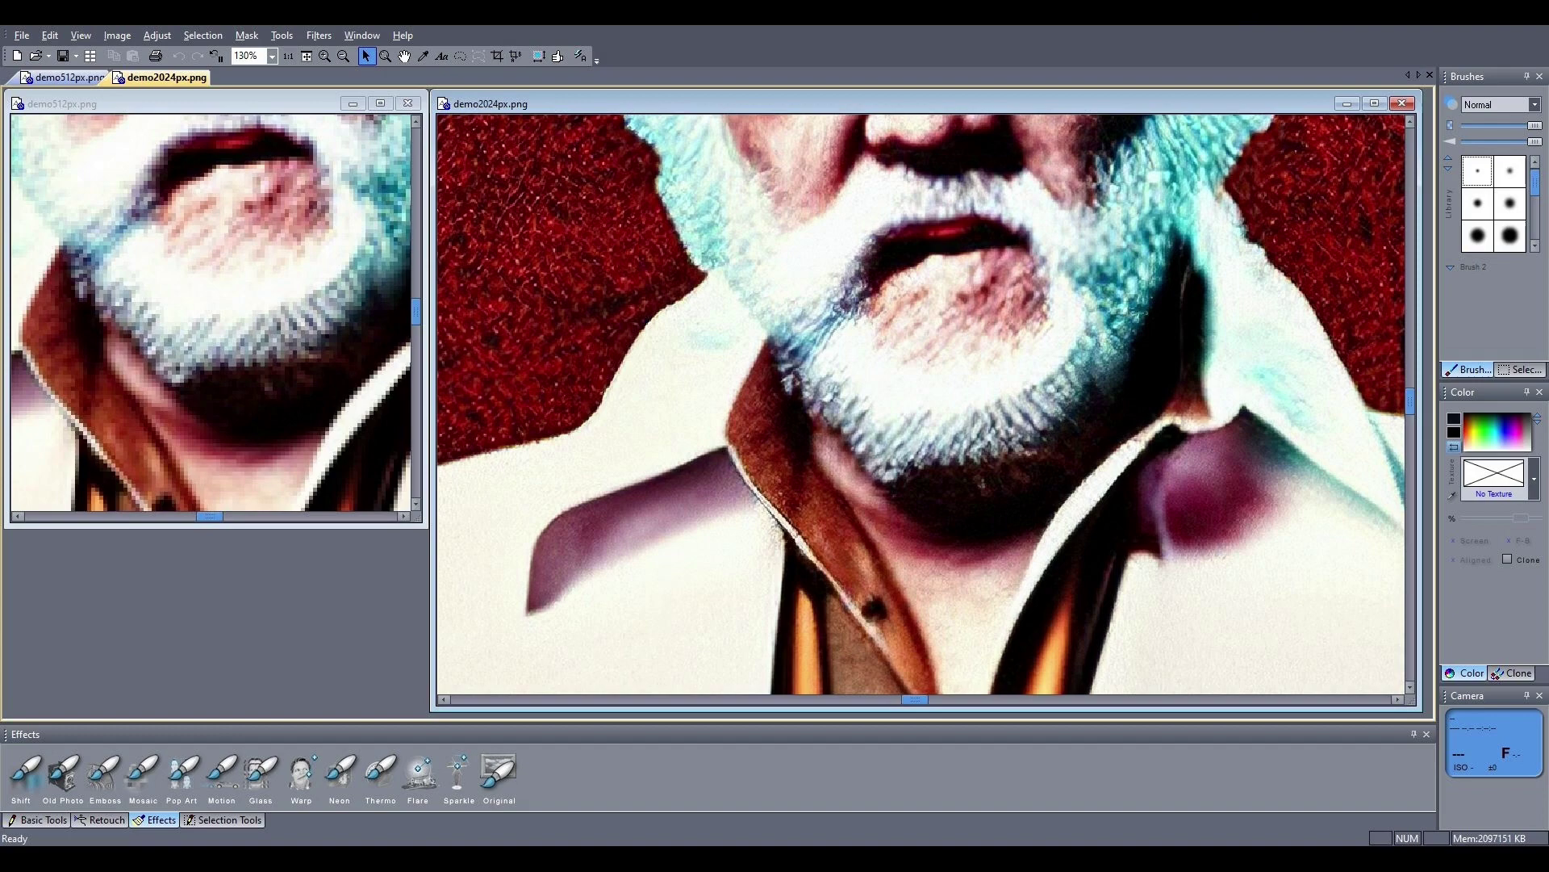
drag(202, 103, 569, 176)
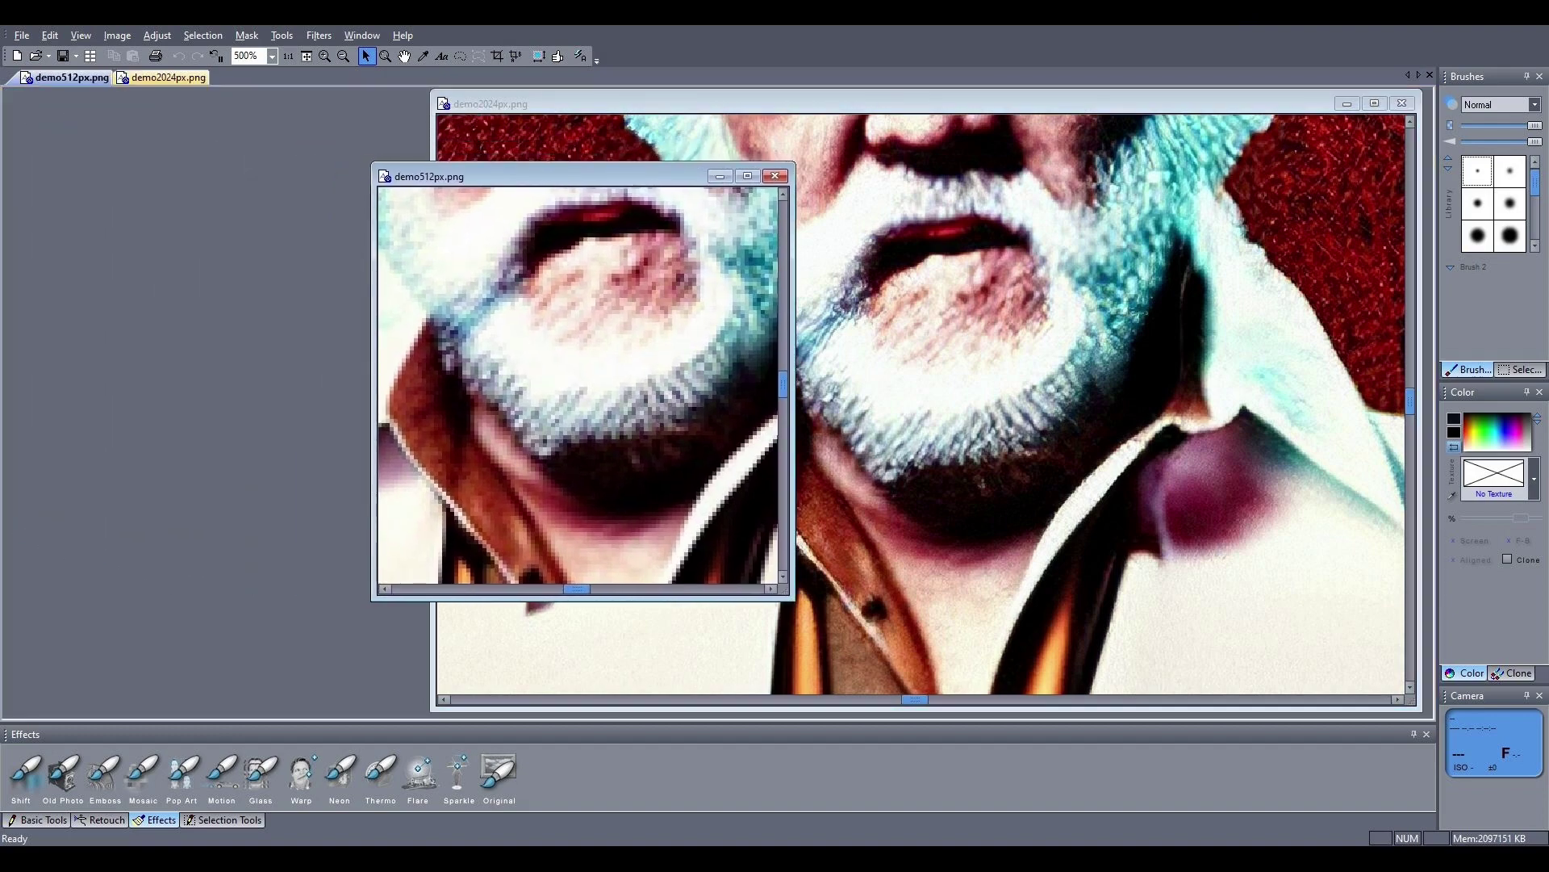
click(272, 56)
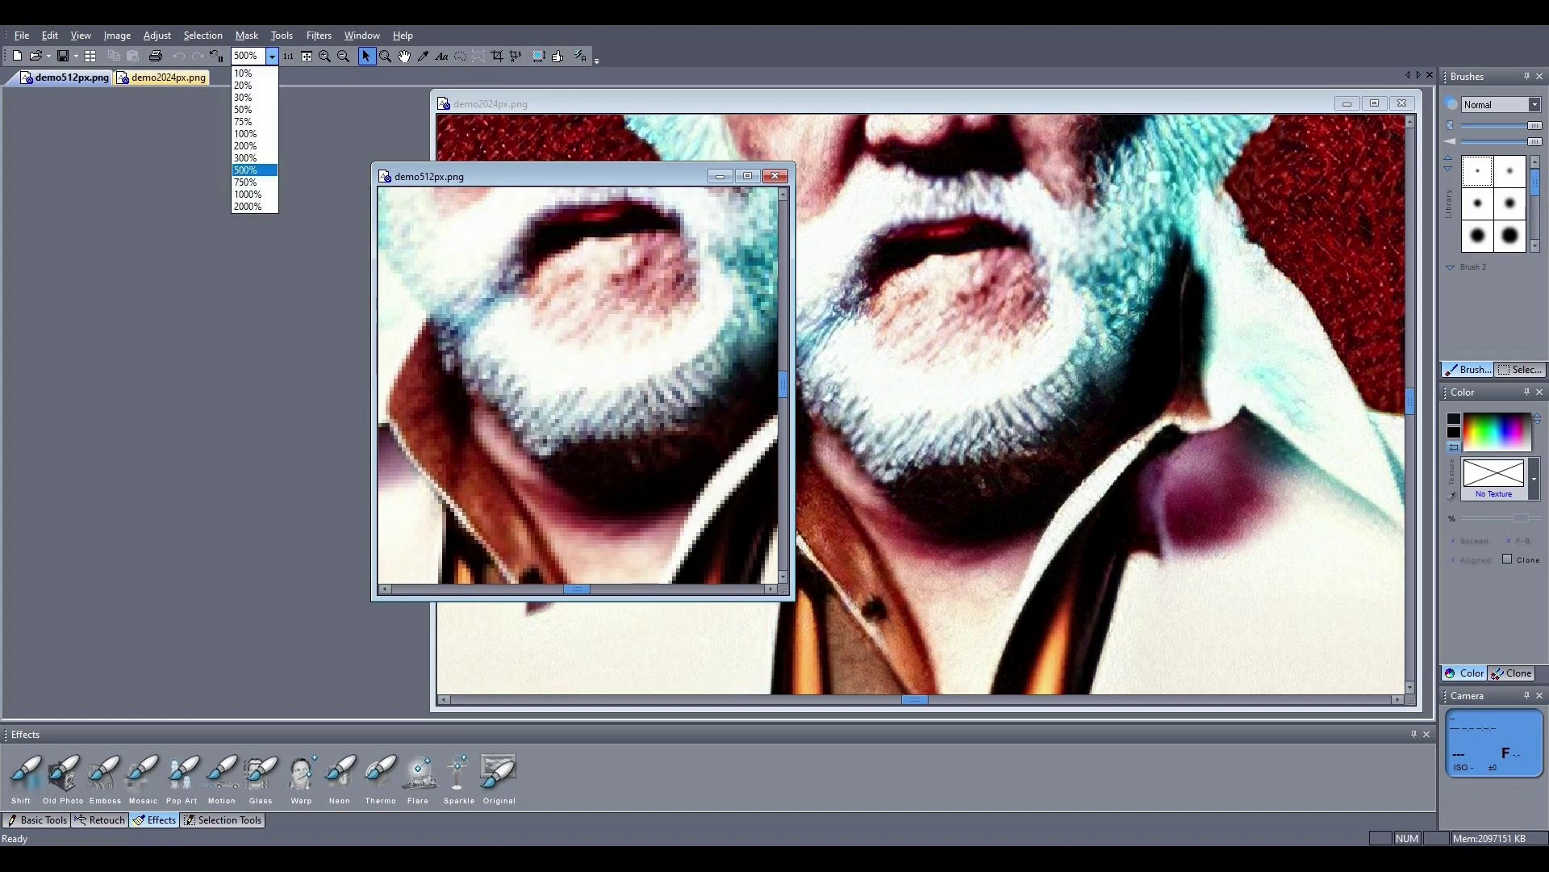